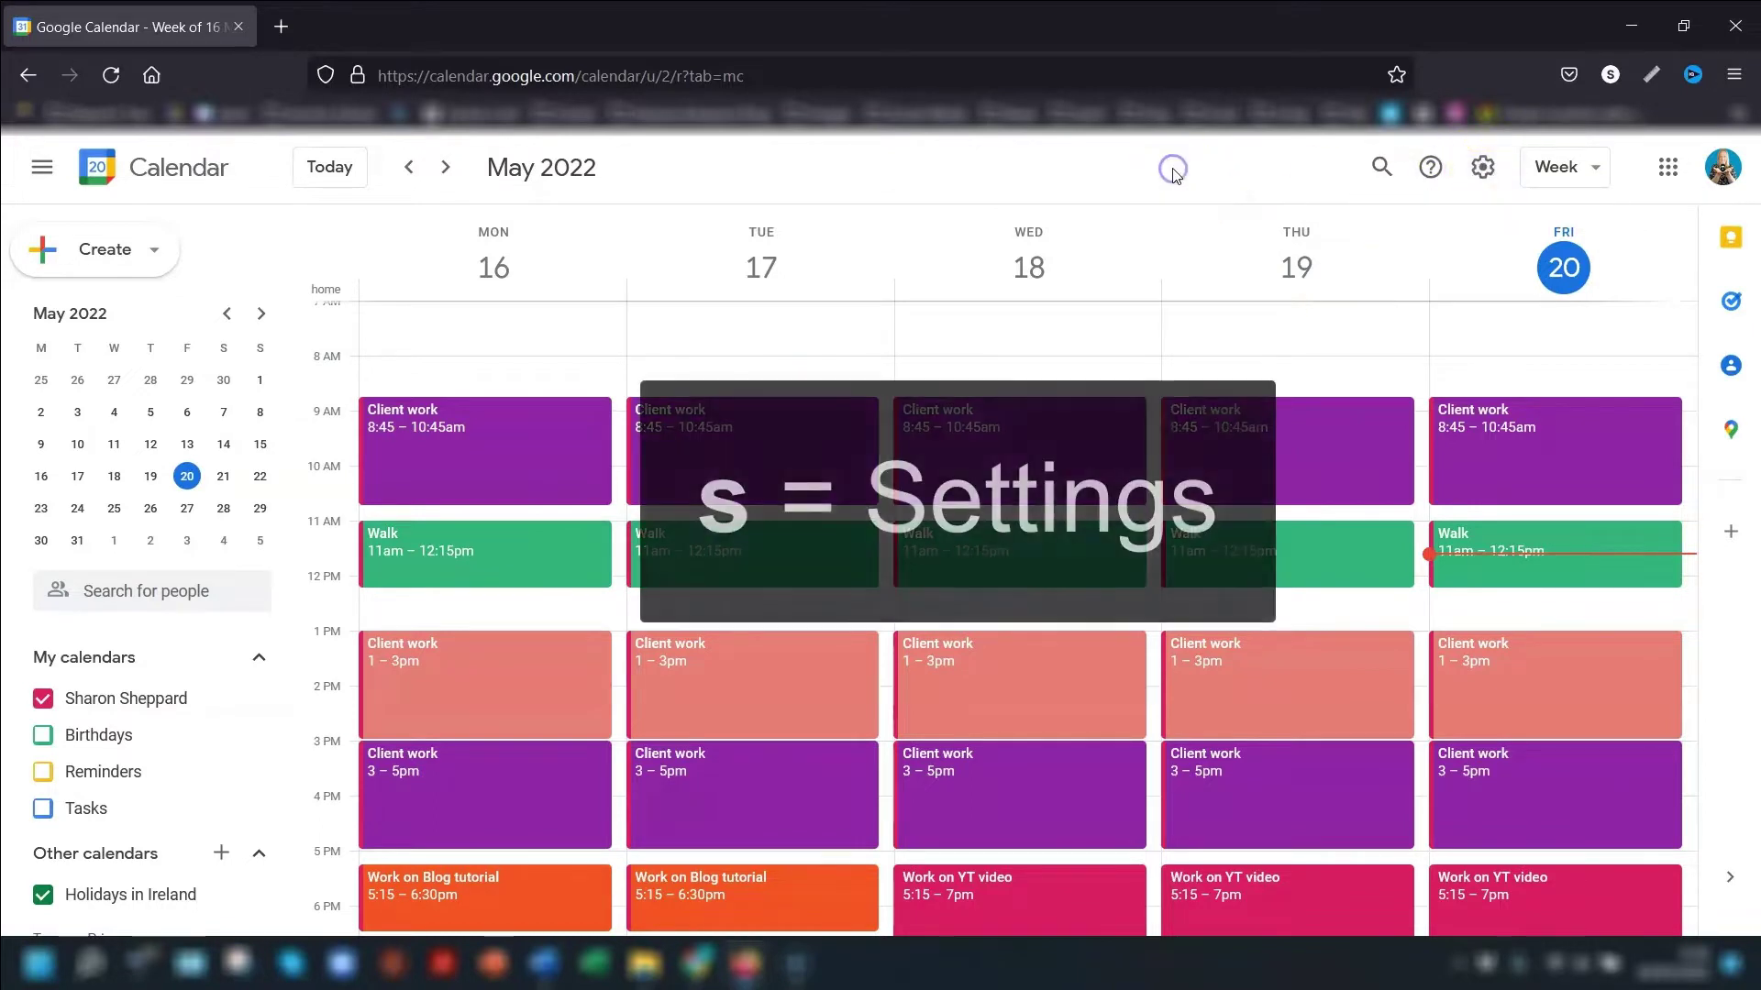
Visit the owner's calendar settings at Share with specific people, then return to the week view
{"action": "key", "text": "s"}
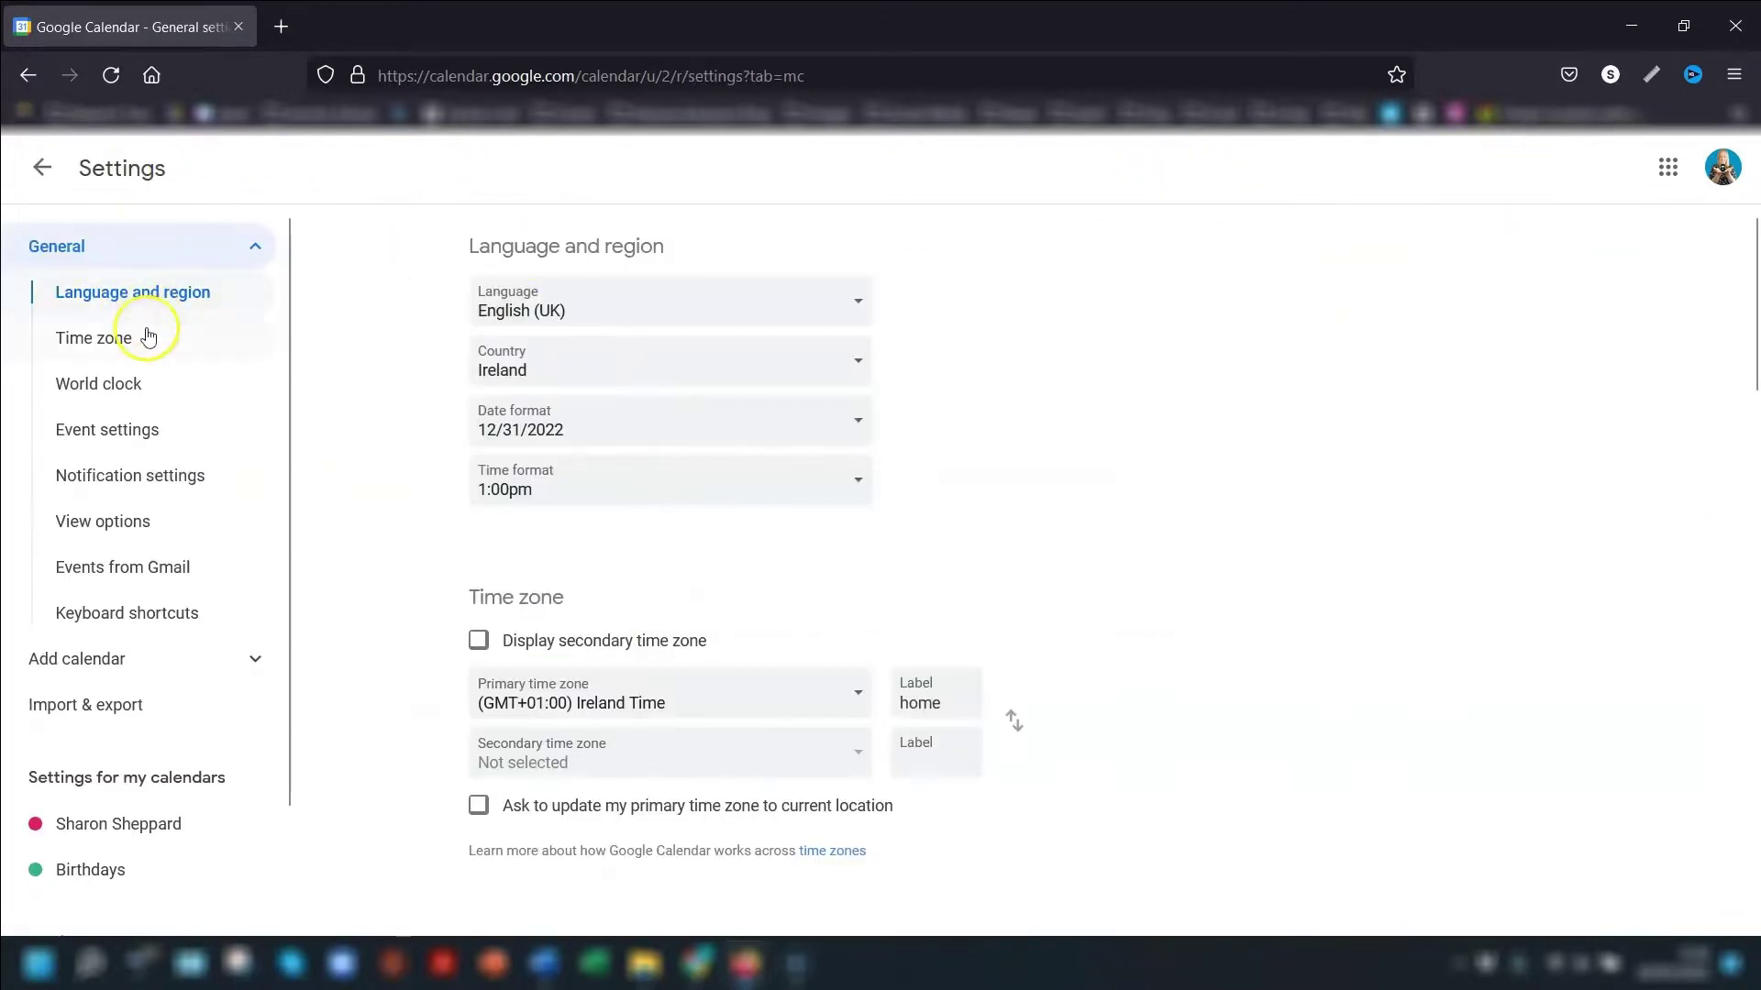
{"action": "scroll", "coordinate": [124, 371], "scroll_direction": "down", "scroll_amount": 3}
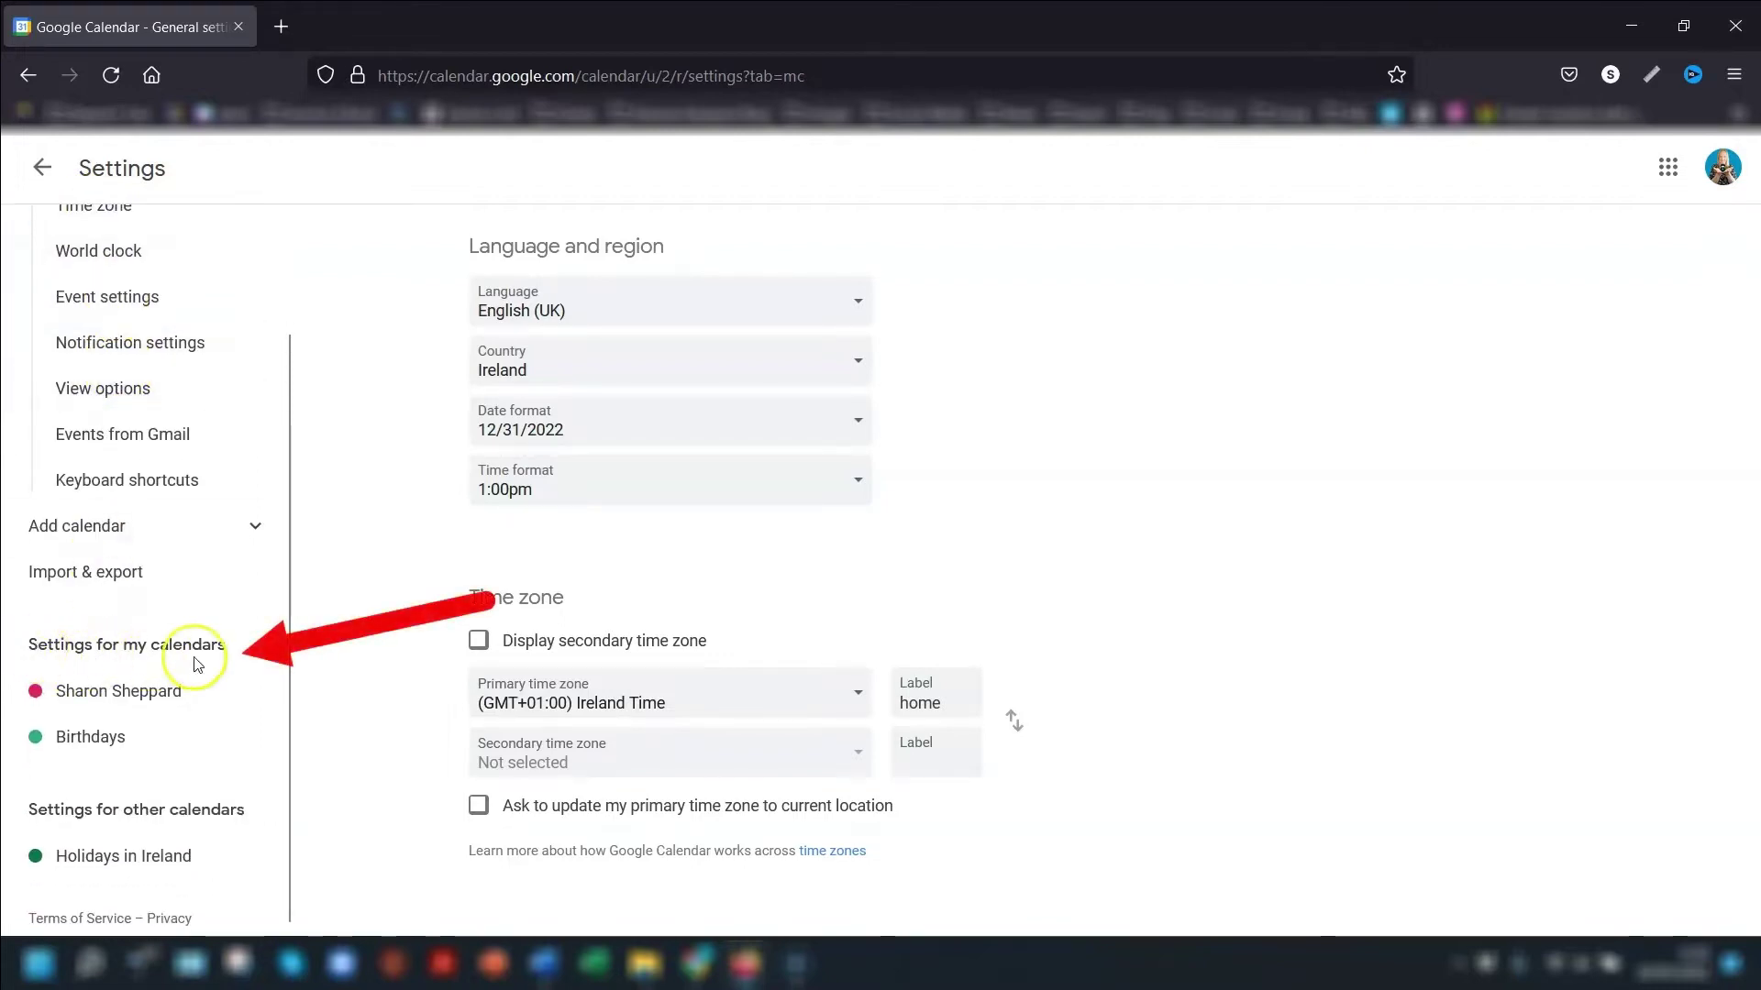
{"action": "left_click", "coordinate": [126, 694]}
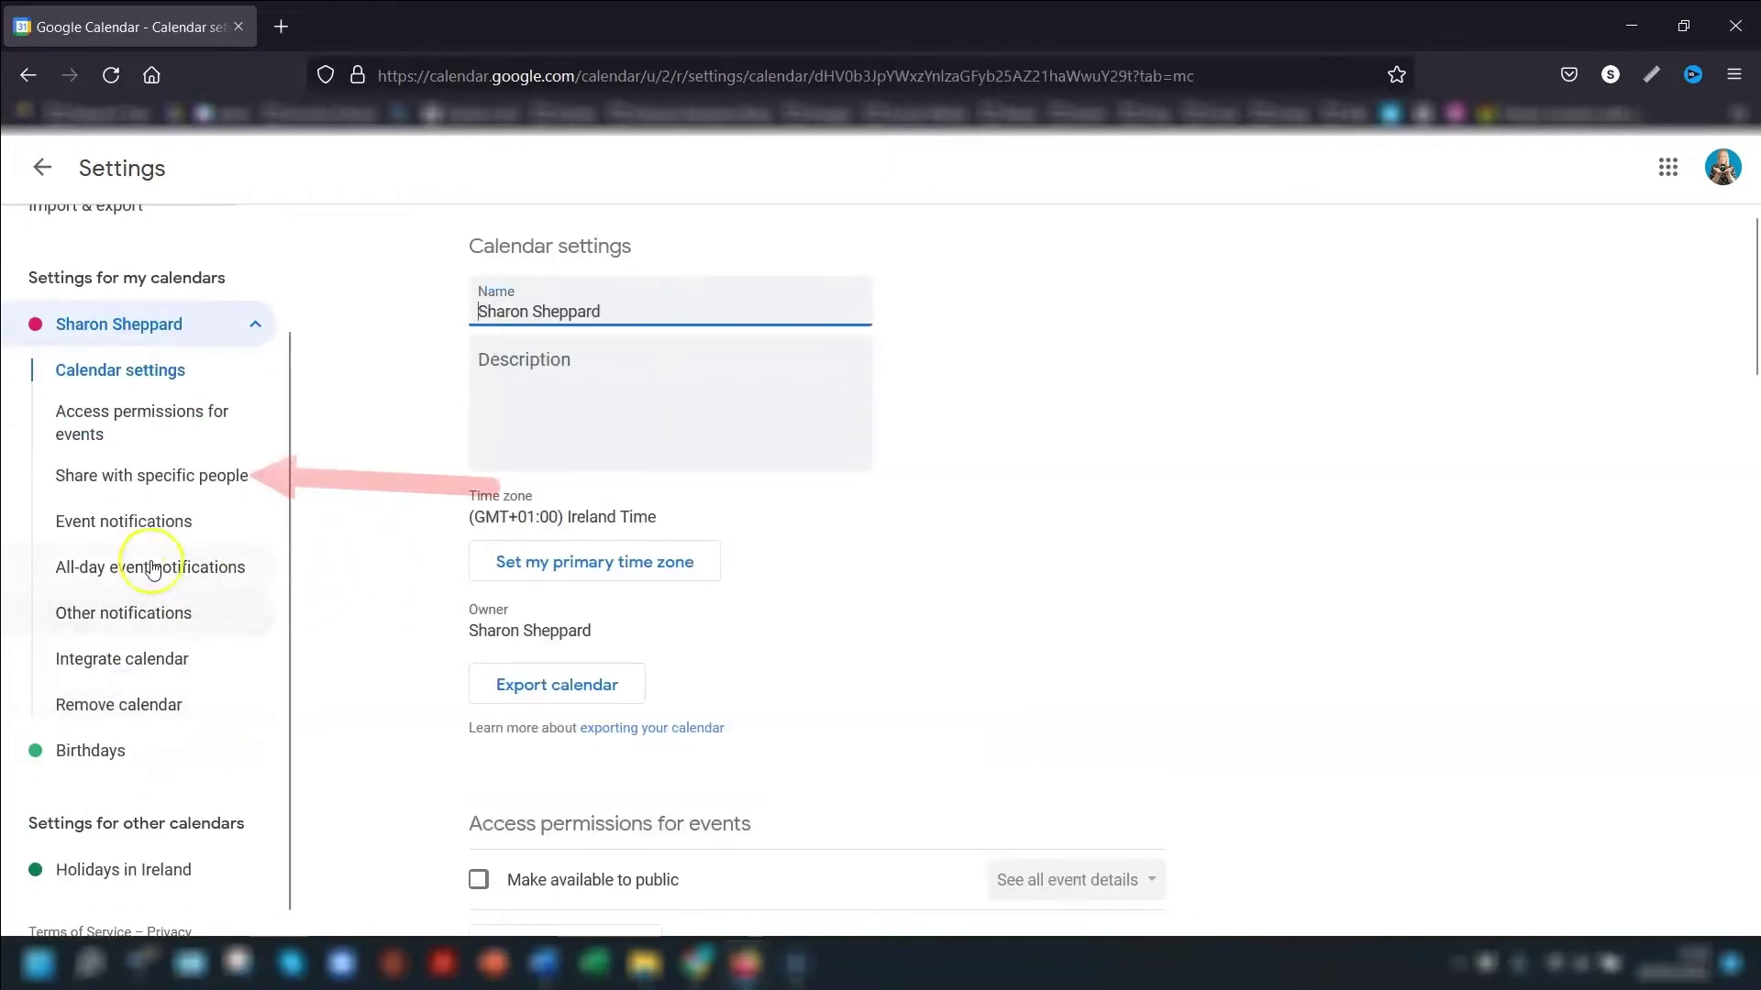
{"action": "left_click", "coordinate": [141, 490]}
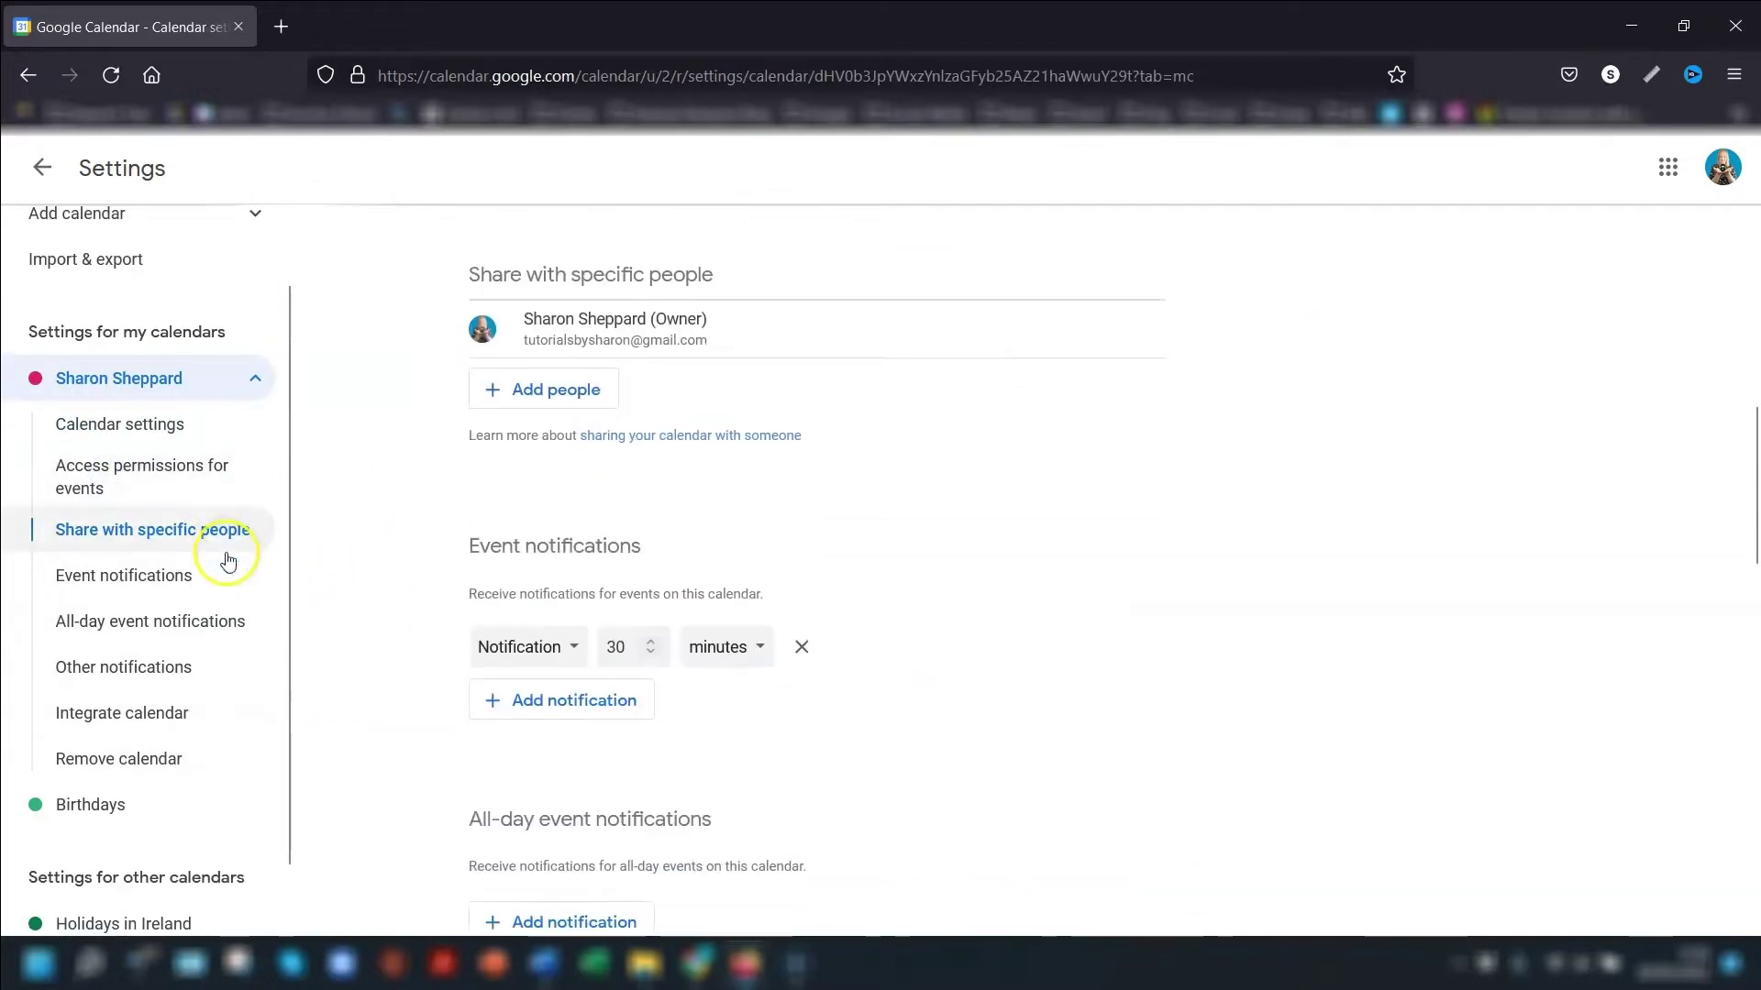
{"action": "left_click", "coordinate": [52, 155]}
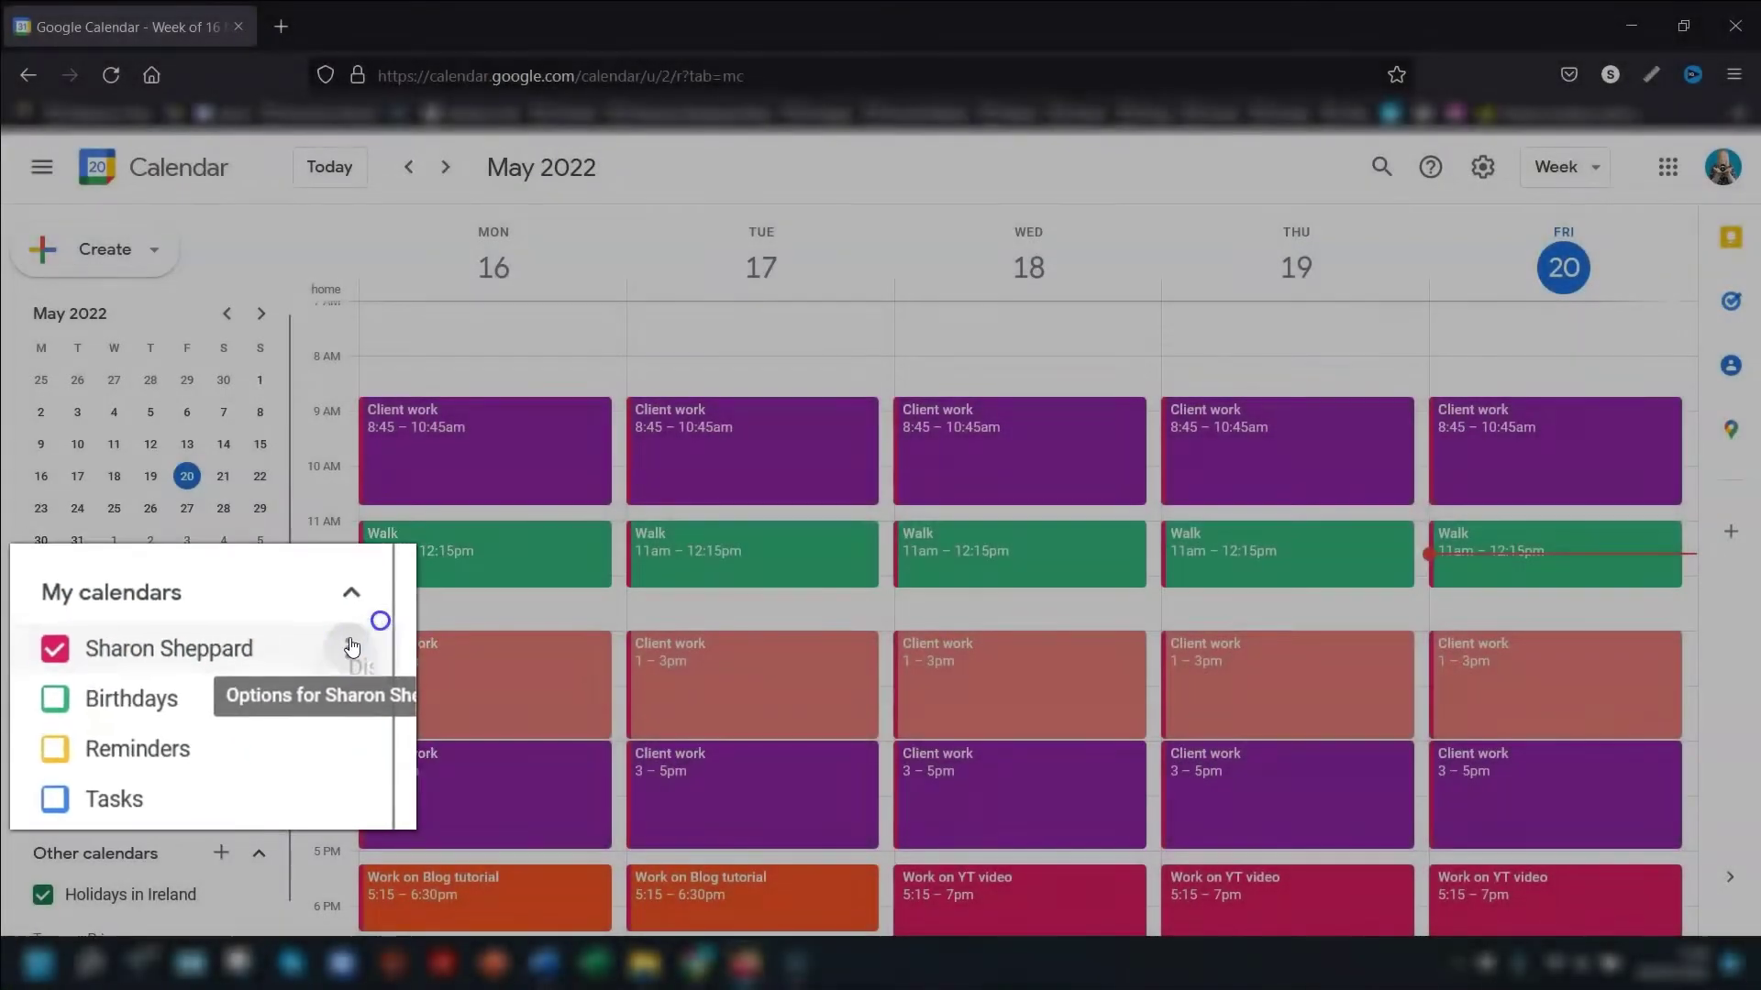
Reopen the owner's calendar Settings and sharing and start adding a person to share with
{"action": "left_click", "coordinate": [261, 697]}
{"action": "left_click", "coordinate": [316, 745]}
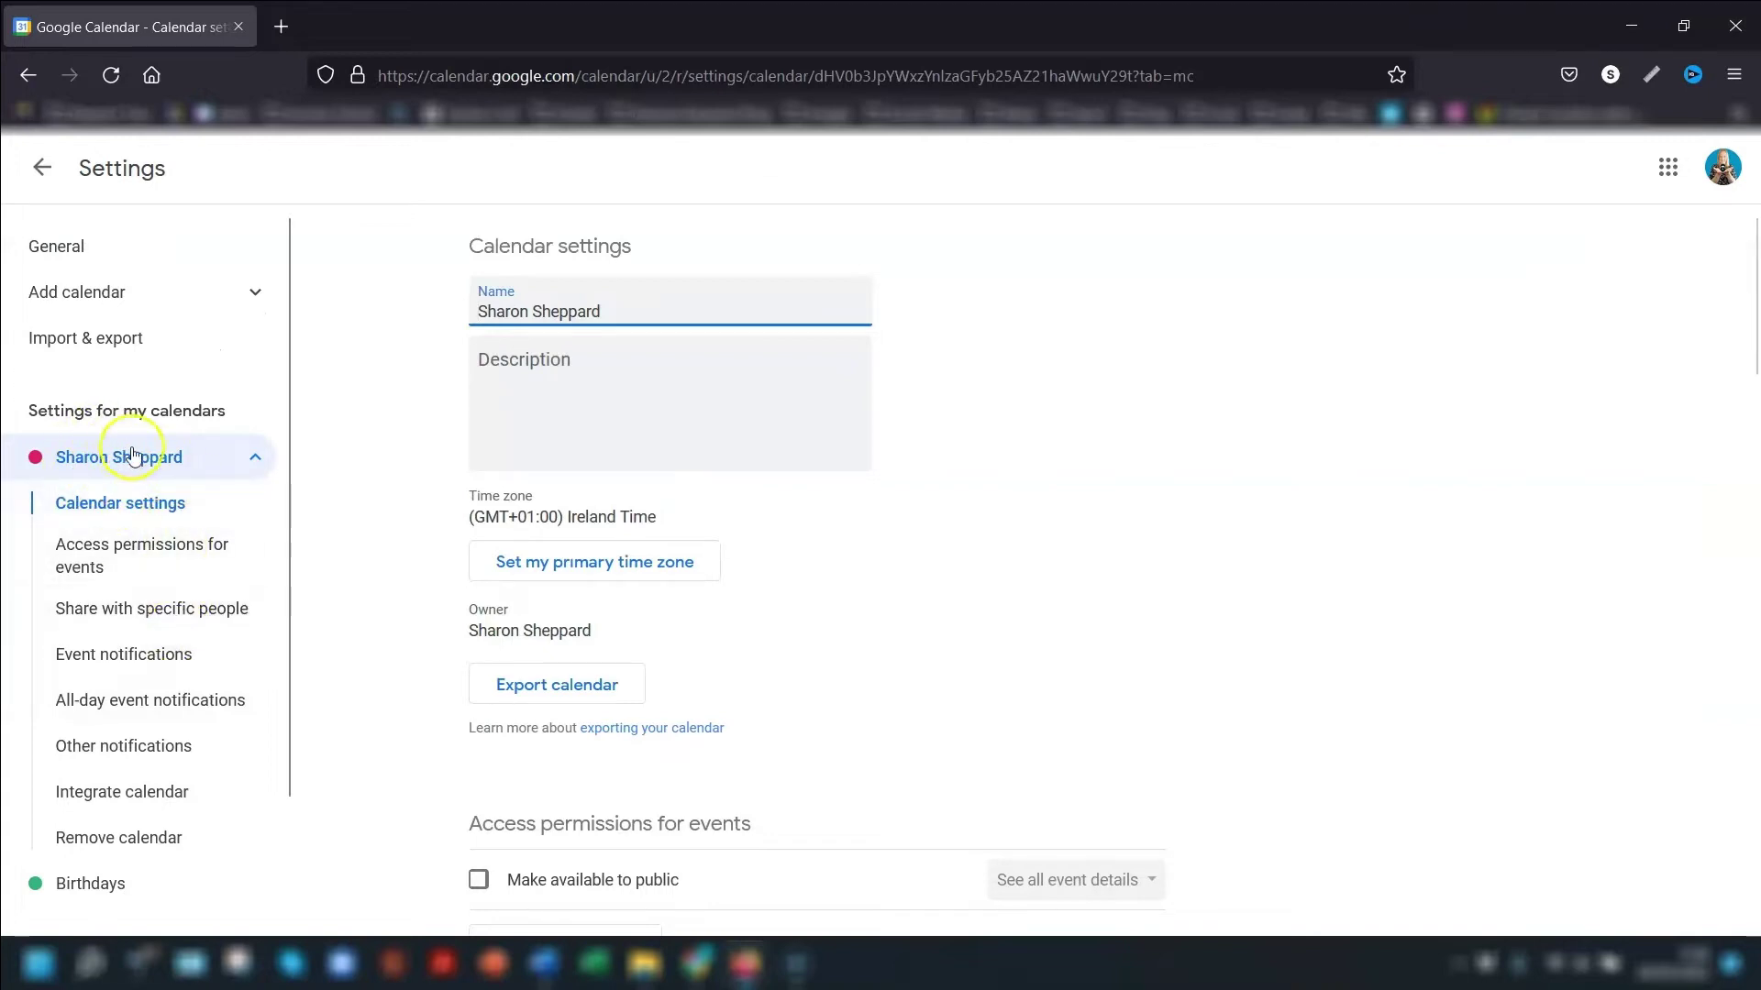
{"action": "left_click", "coordinate": [83, 609]}
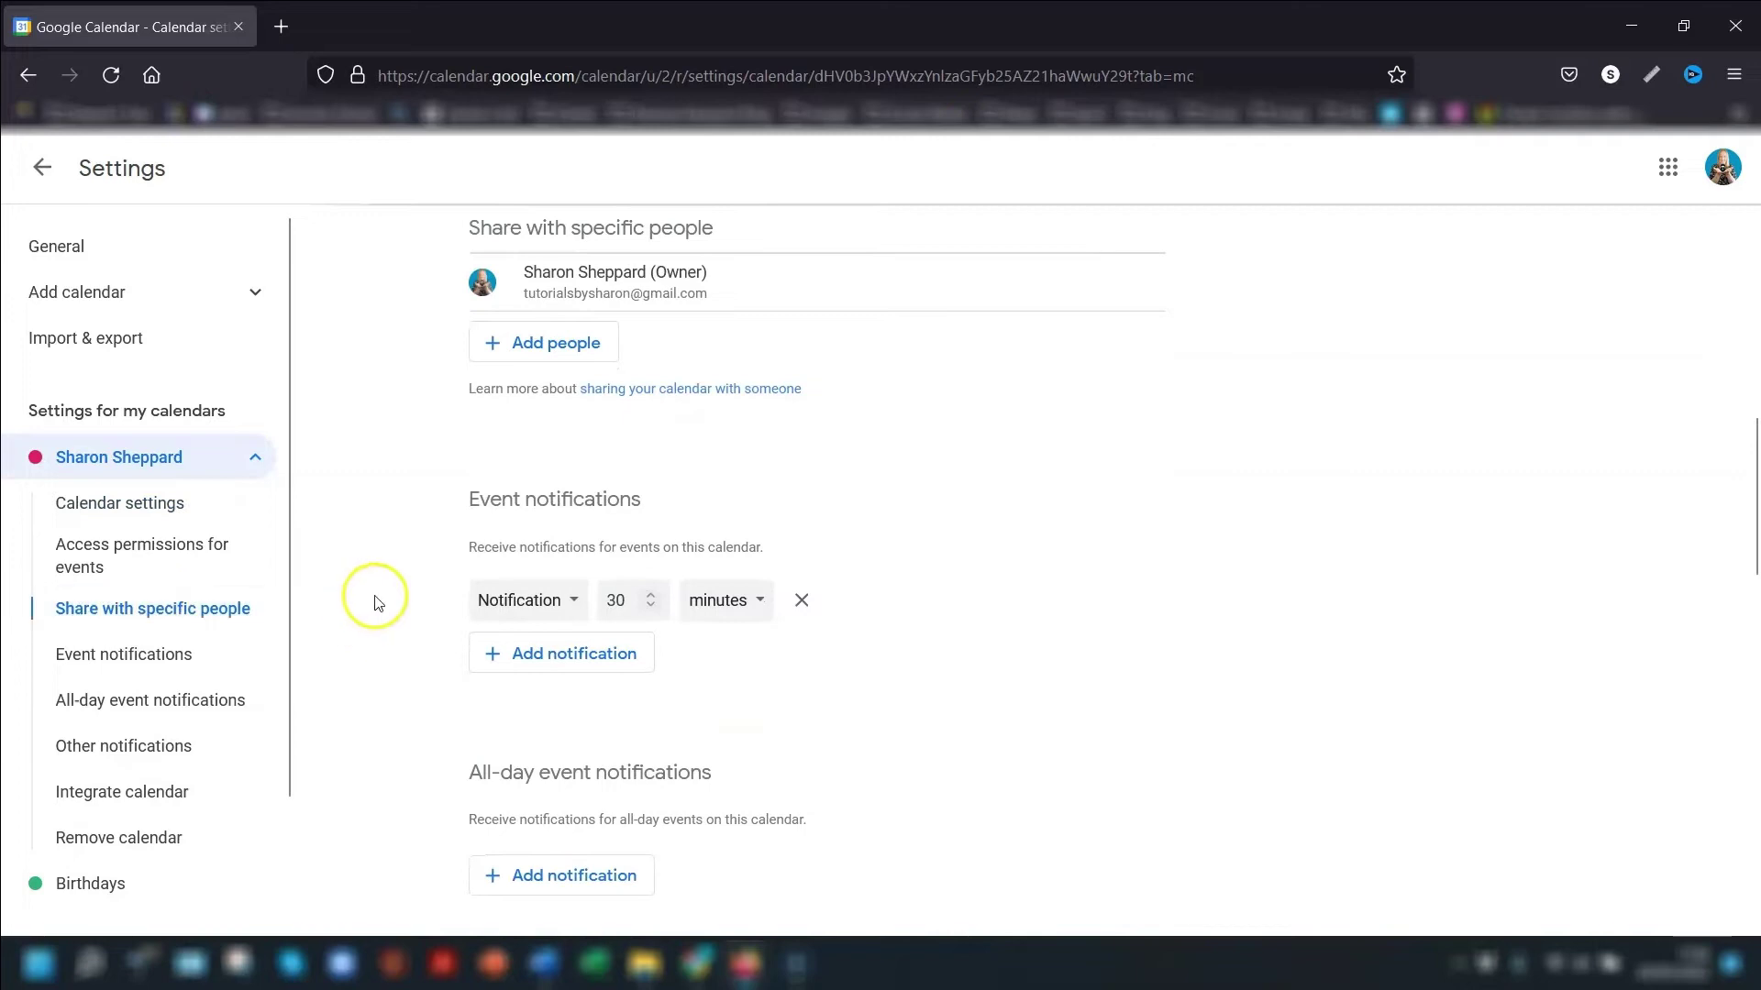
{"action": "left_click", "coordinate": [553, 344]}
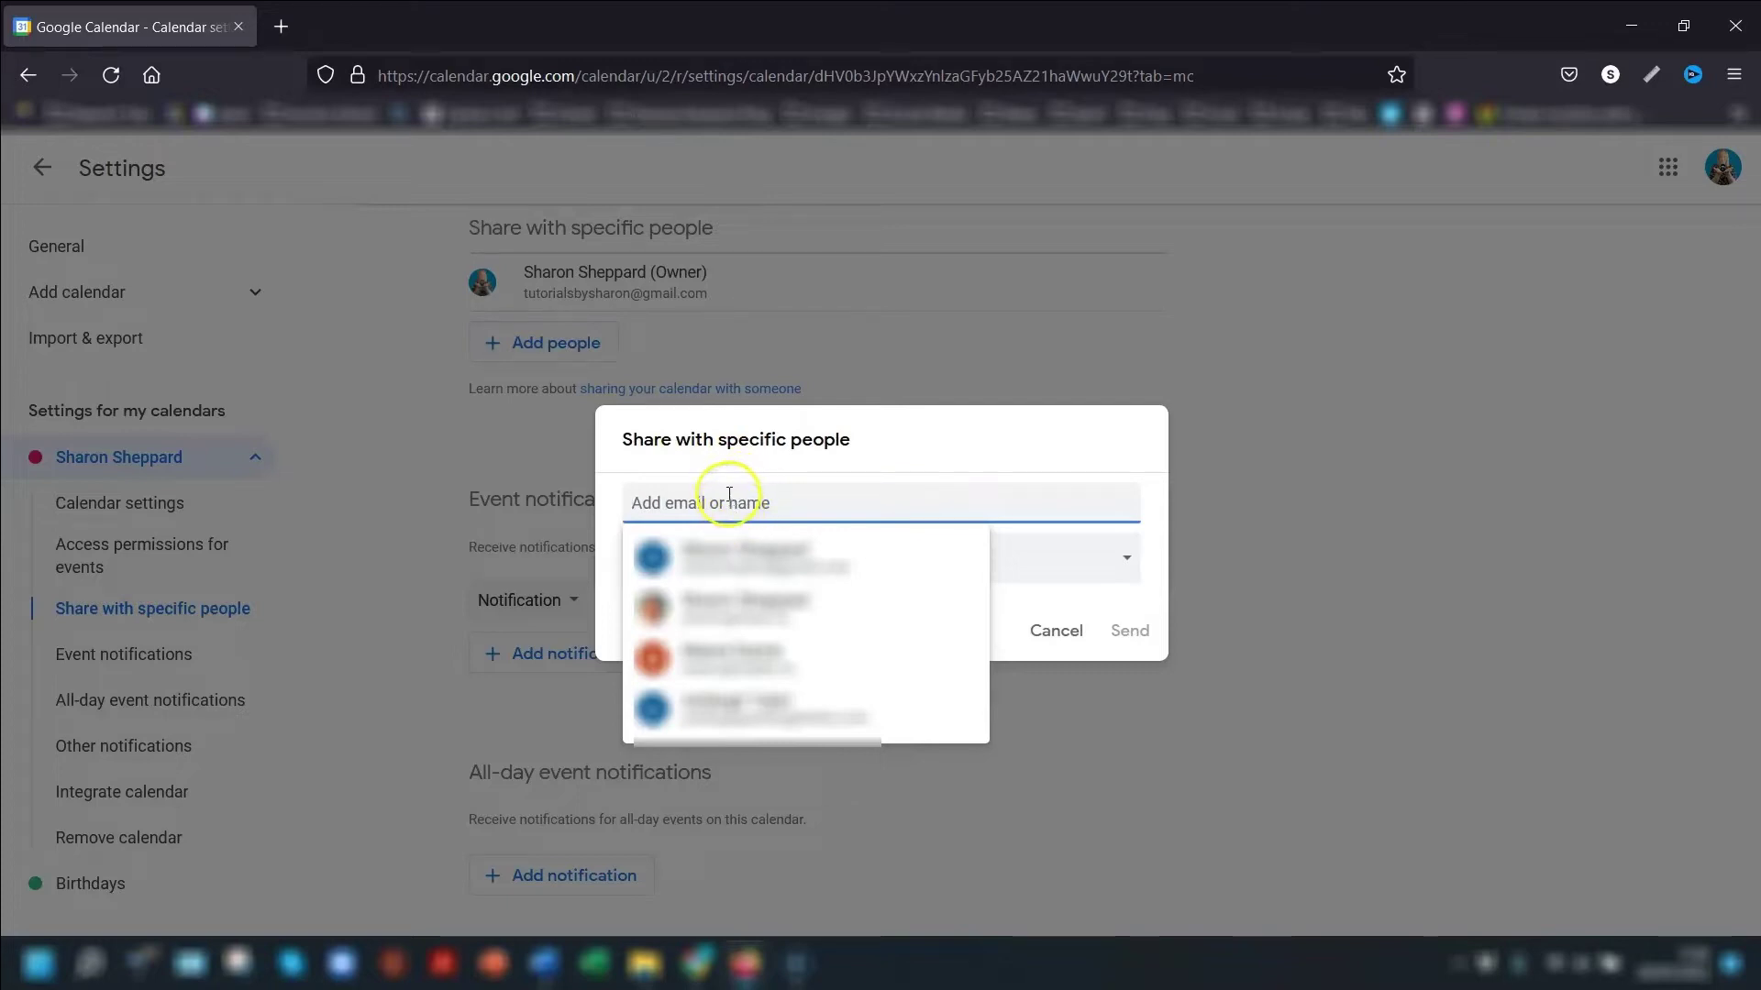
Share the calendar with the suggested account at See all event details and send the invitation
{"action": "key", "text": "Return"}
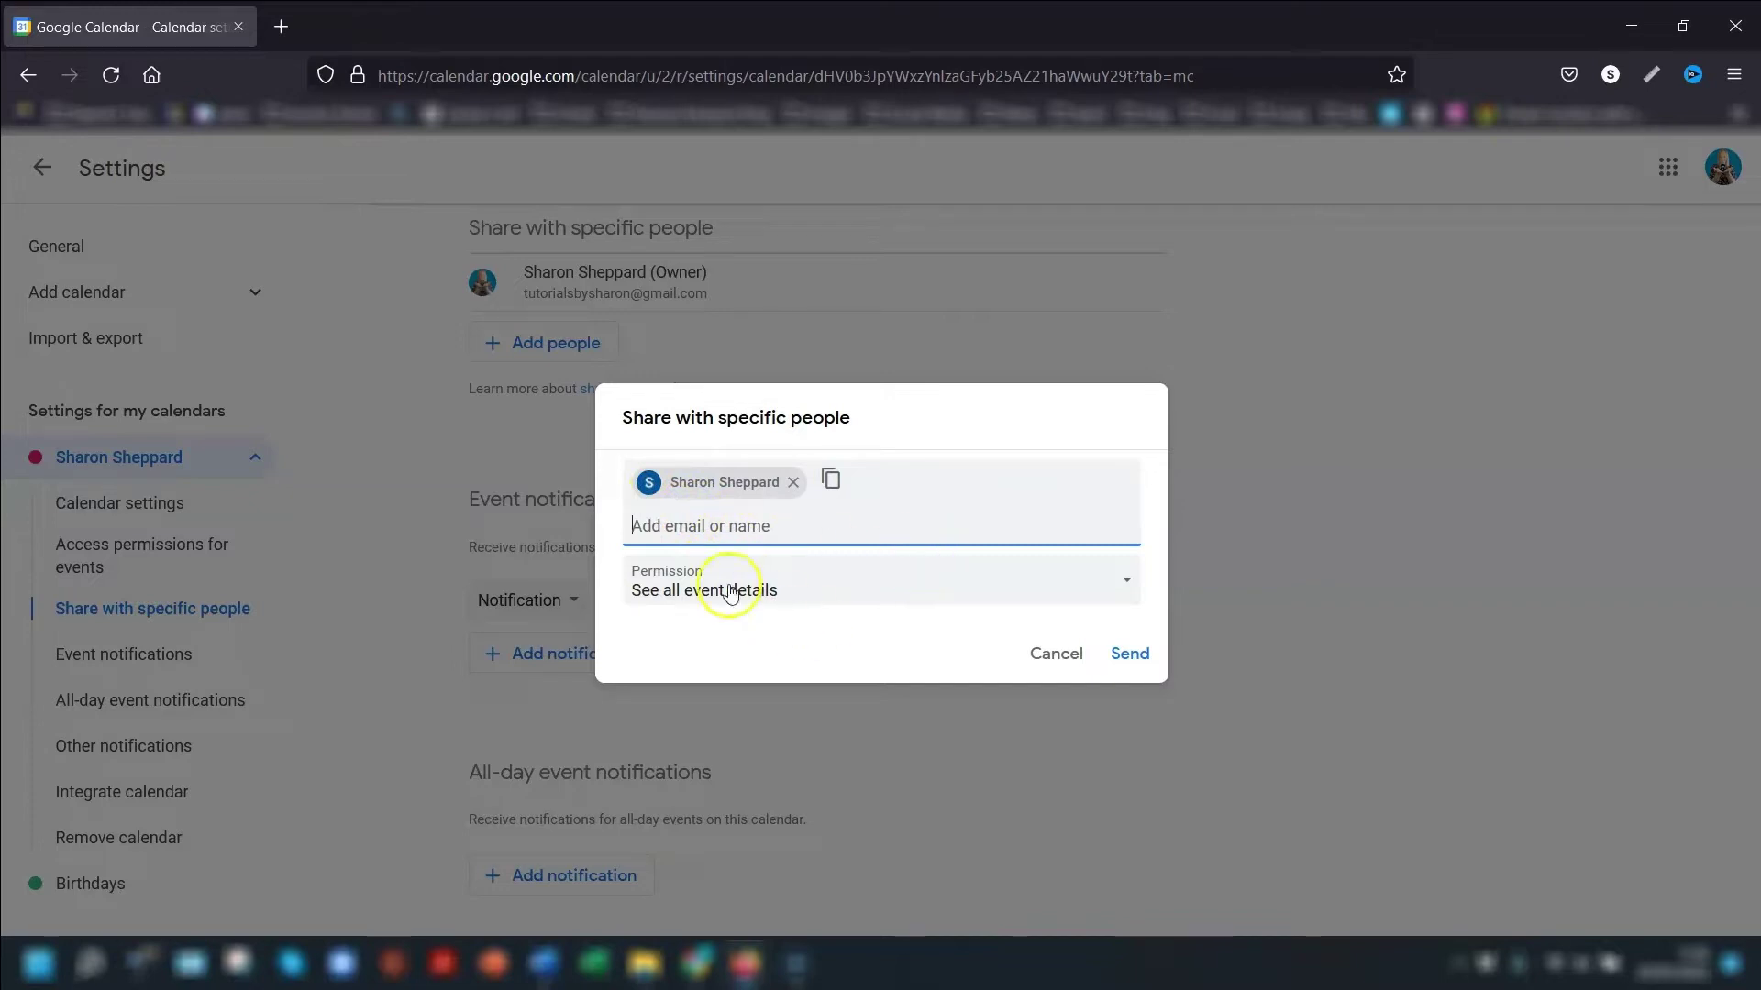
{"action": "left_click", "coordinate": [1122, 594]}
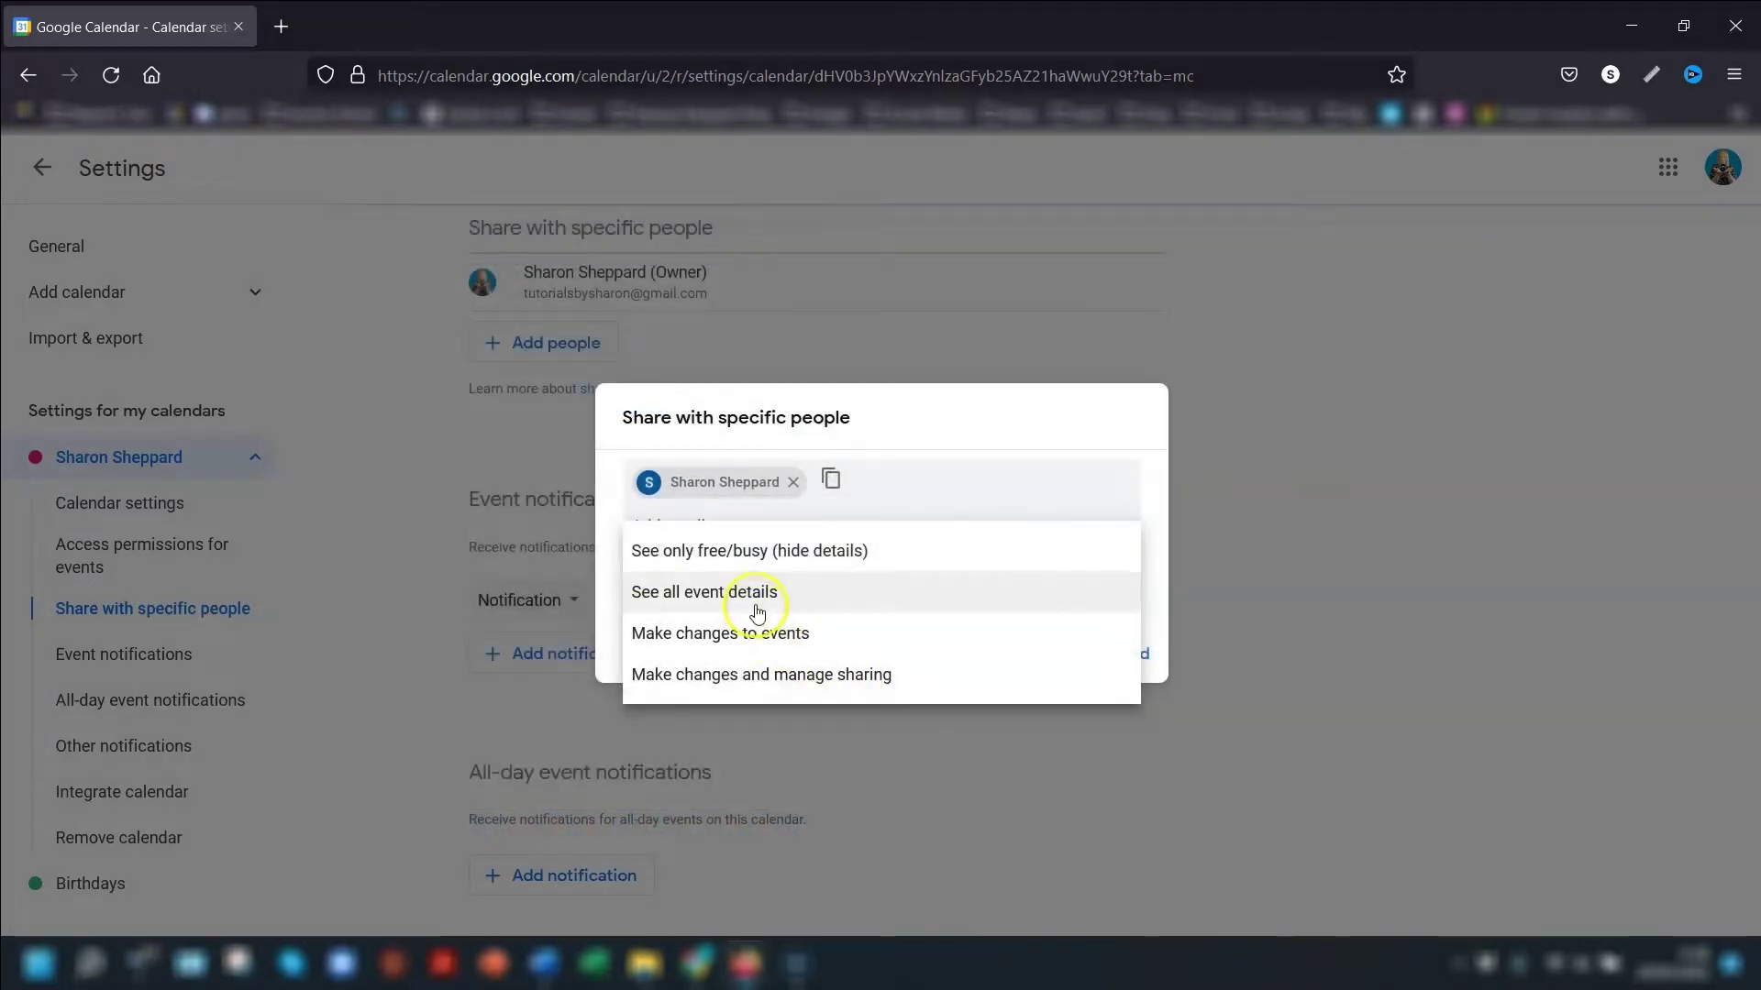
{"action": "left_click", "coordinate": [758, 590]}
{"action": "left_click", "coordinate": [1132, 654]}
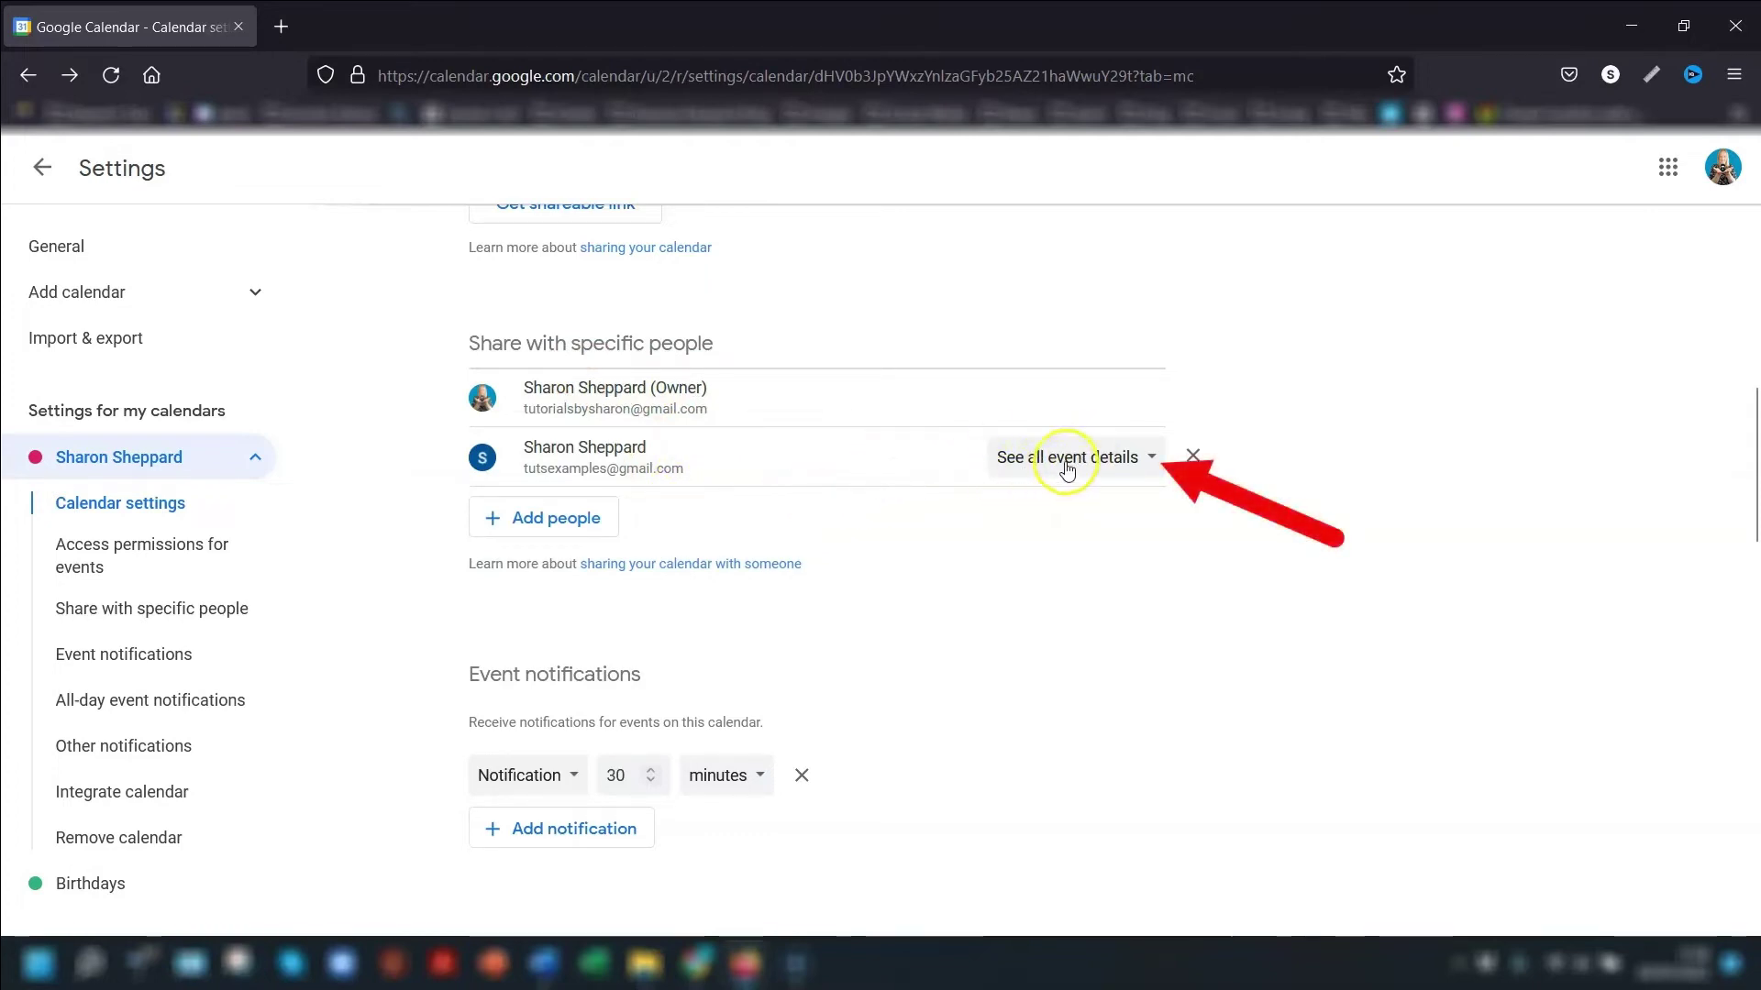
Review the shared person's permission, leaving it at See all event details
{"action": "left_click", "coordinate": [1146, 466]}
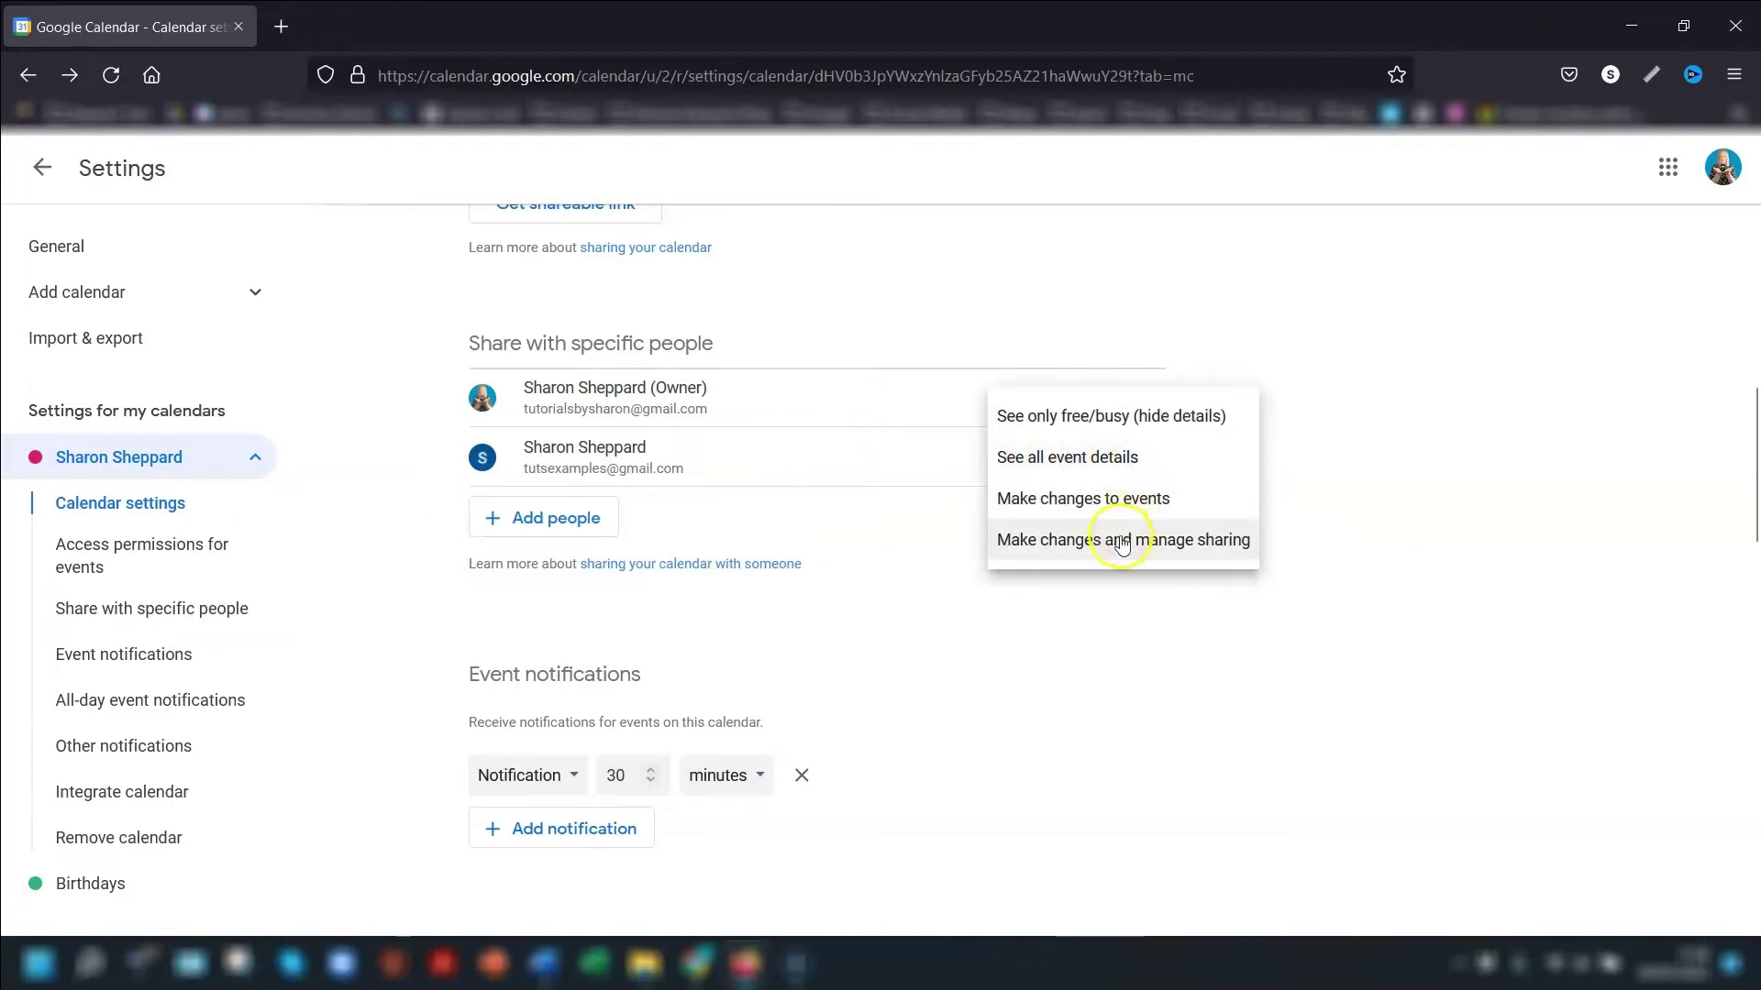
{"action": "left_click", "coordinate": [1132, 712]}
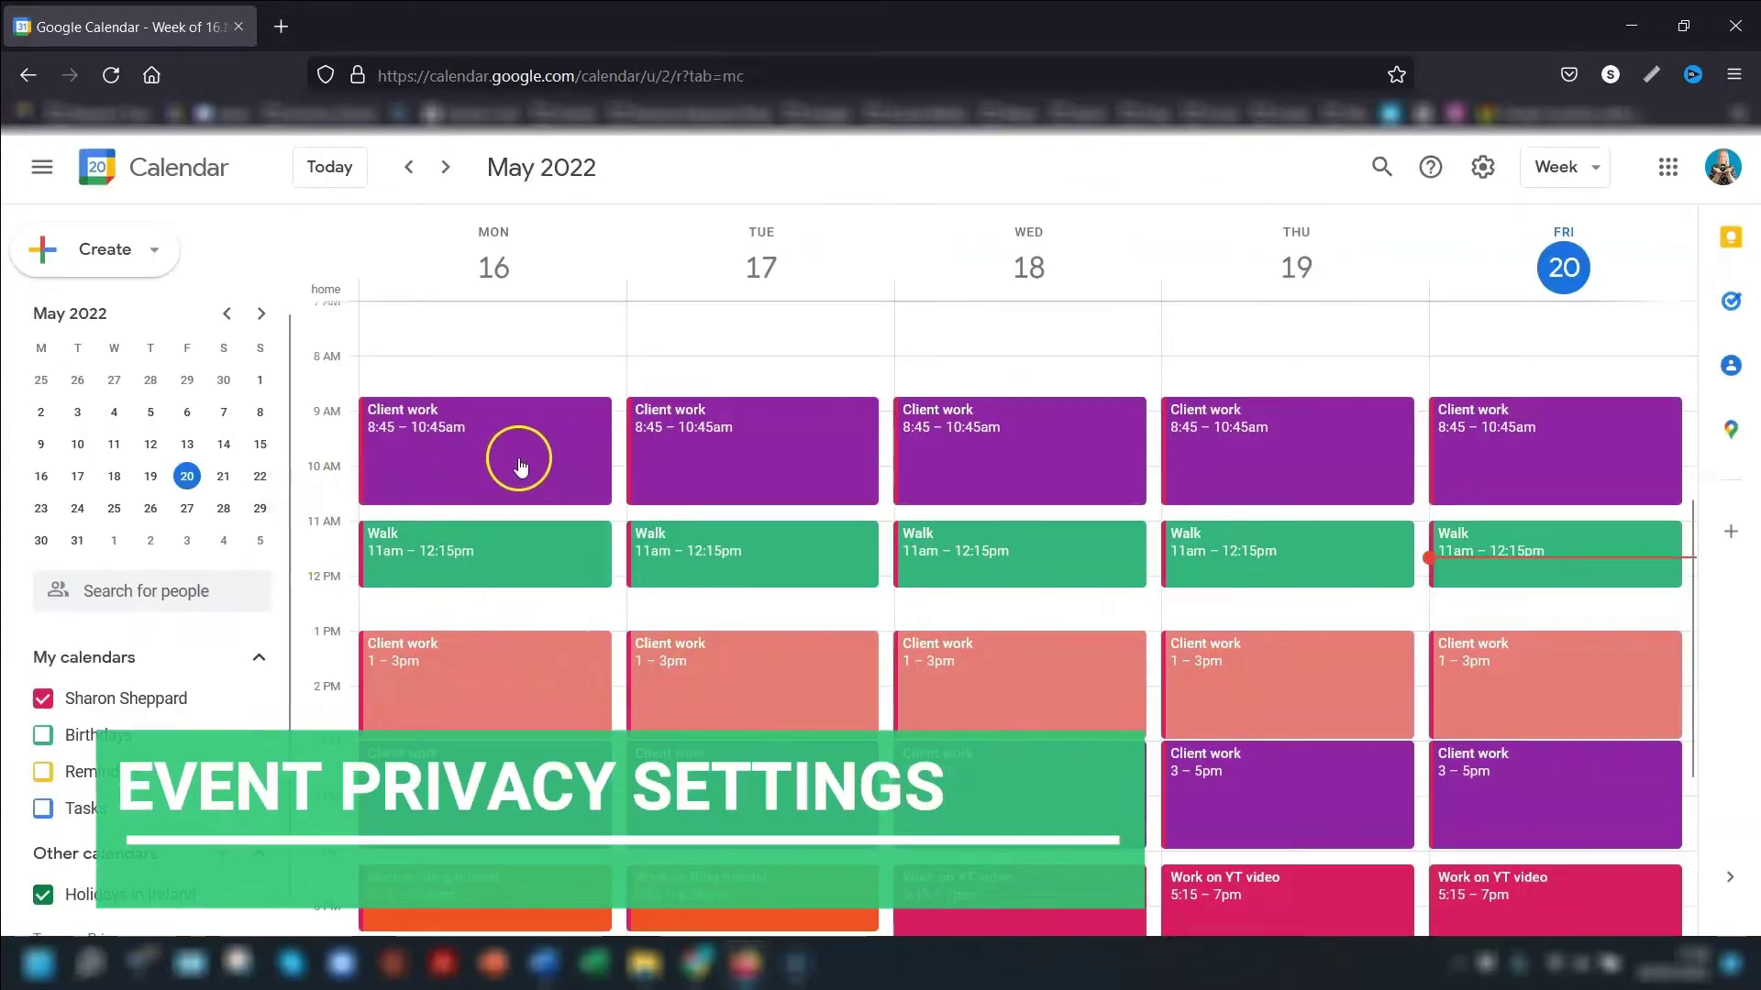
Edit Monday's Client work event, changing its visibility to Private and then to Public
{"action": "left_click", "coordinate": [521, 467]}
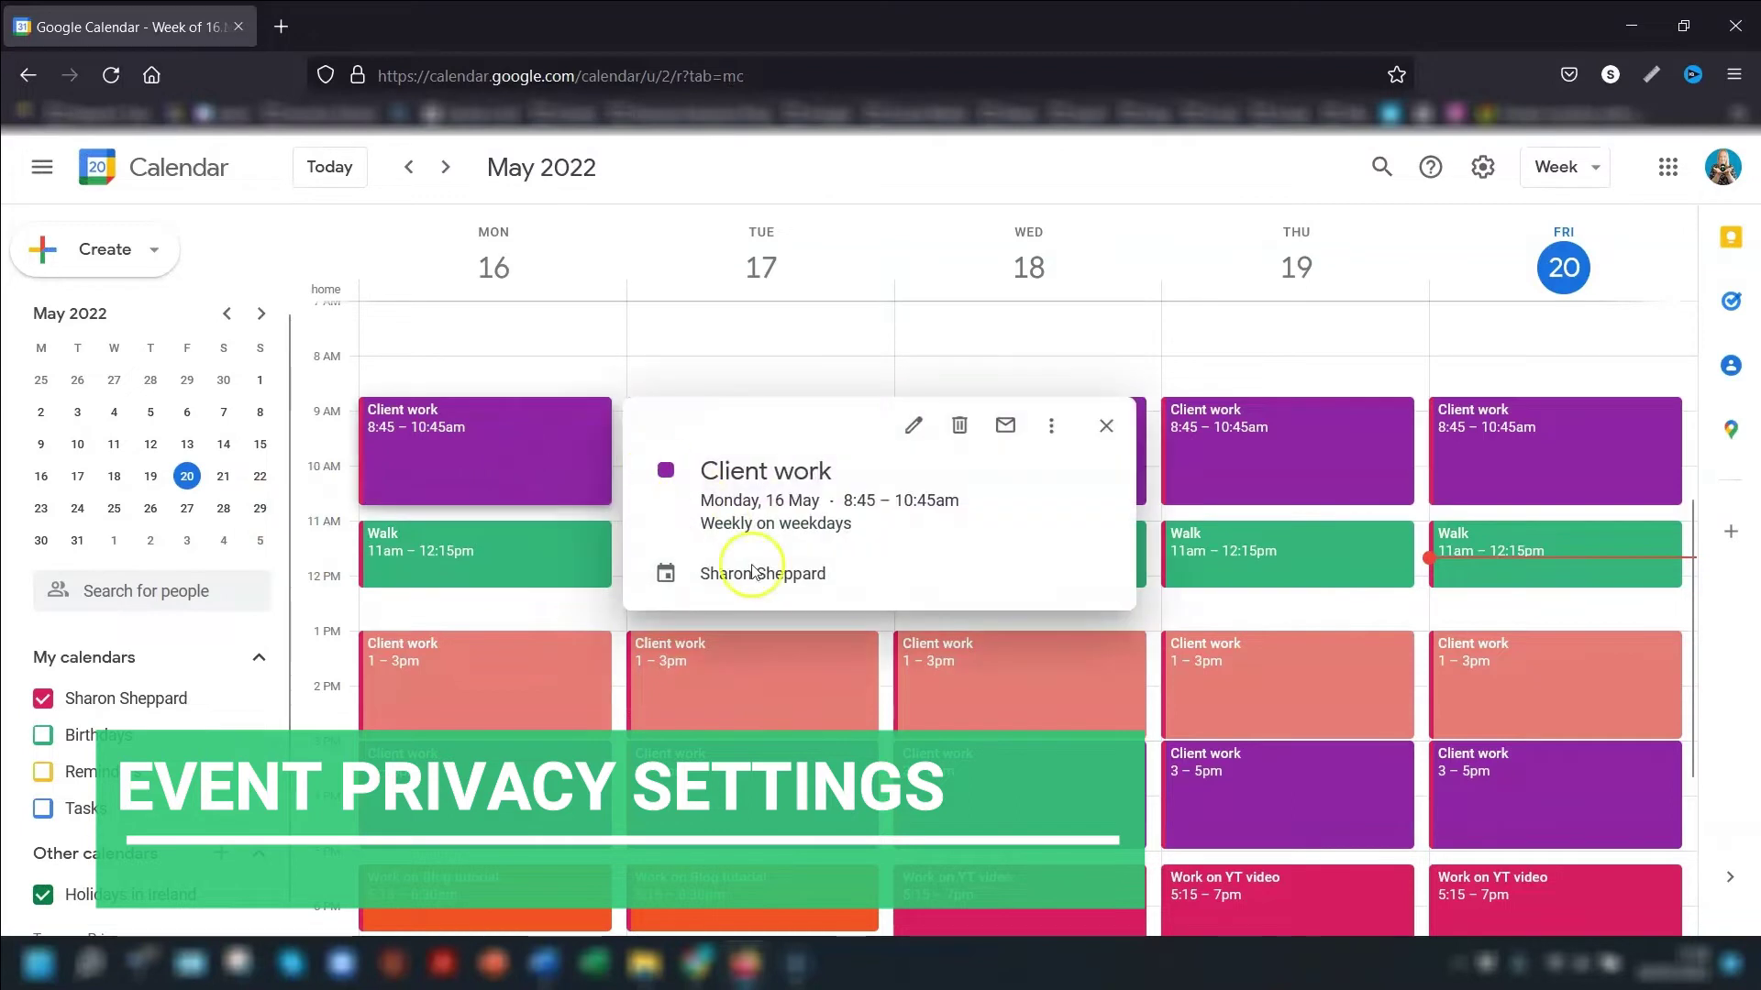
{"action": "left_click", "coordinate": [909, 426]}
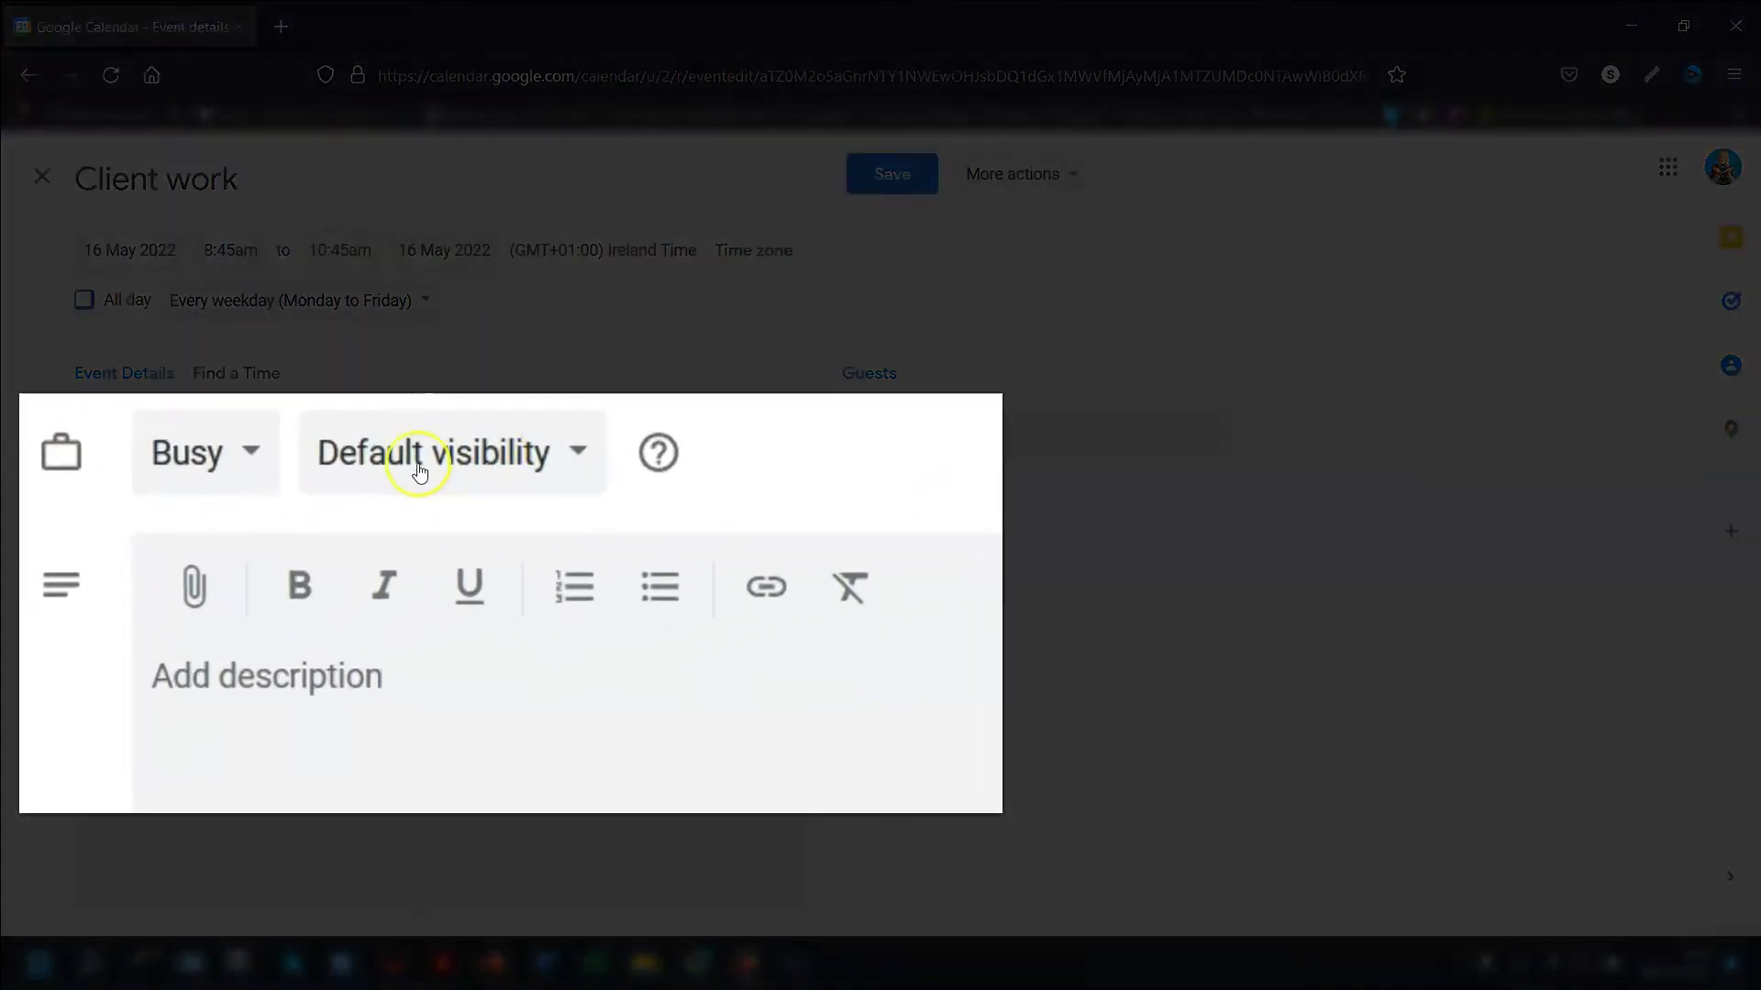
{"action": "left_click", "coordinate": [576, 453]}
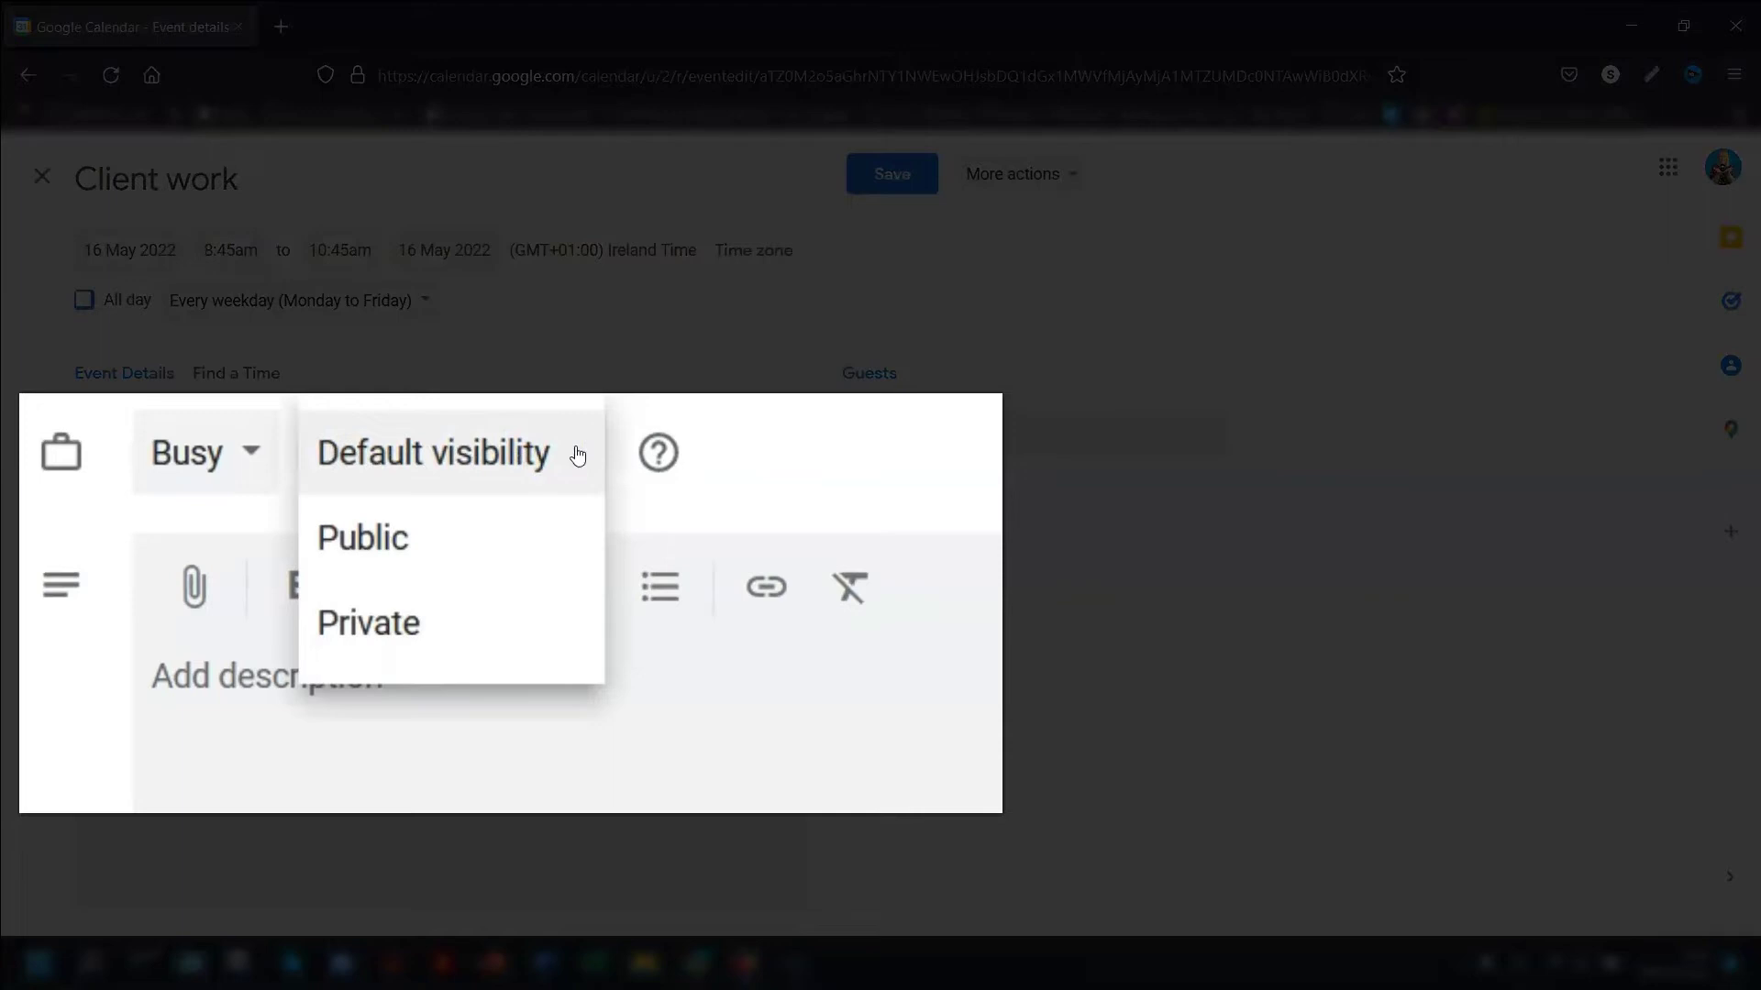
{"action": "left_click", "coordinate": [445, 631]}
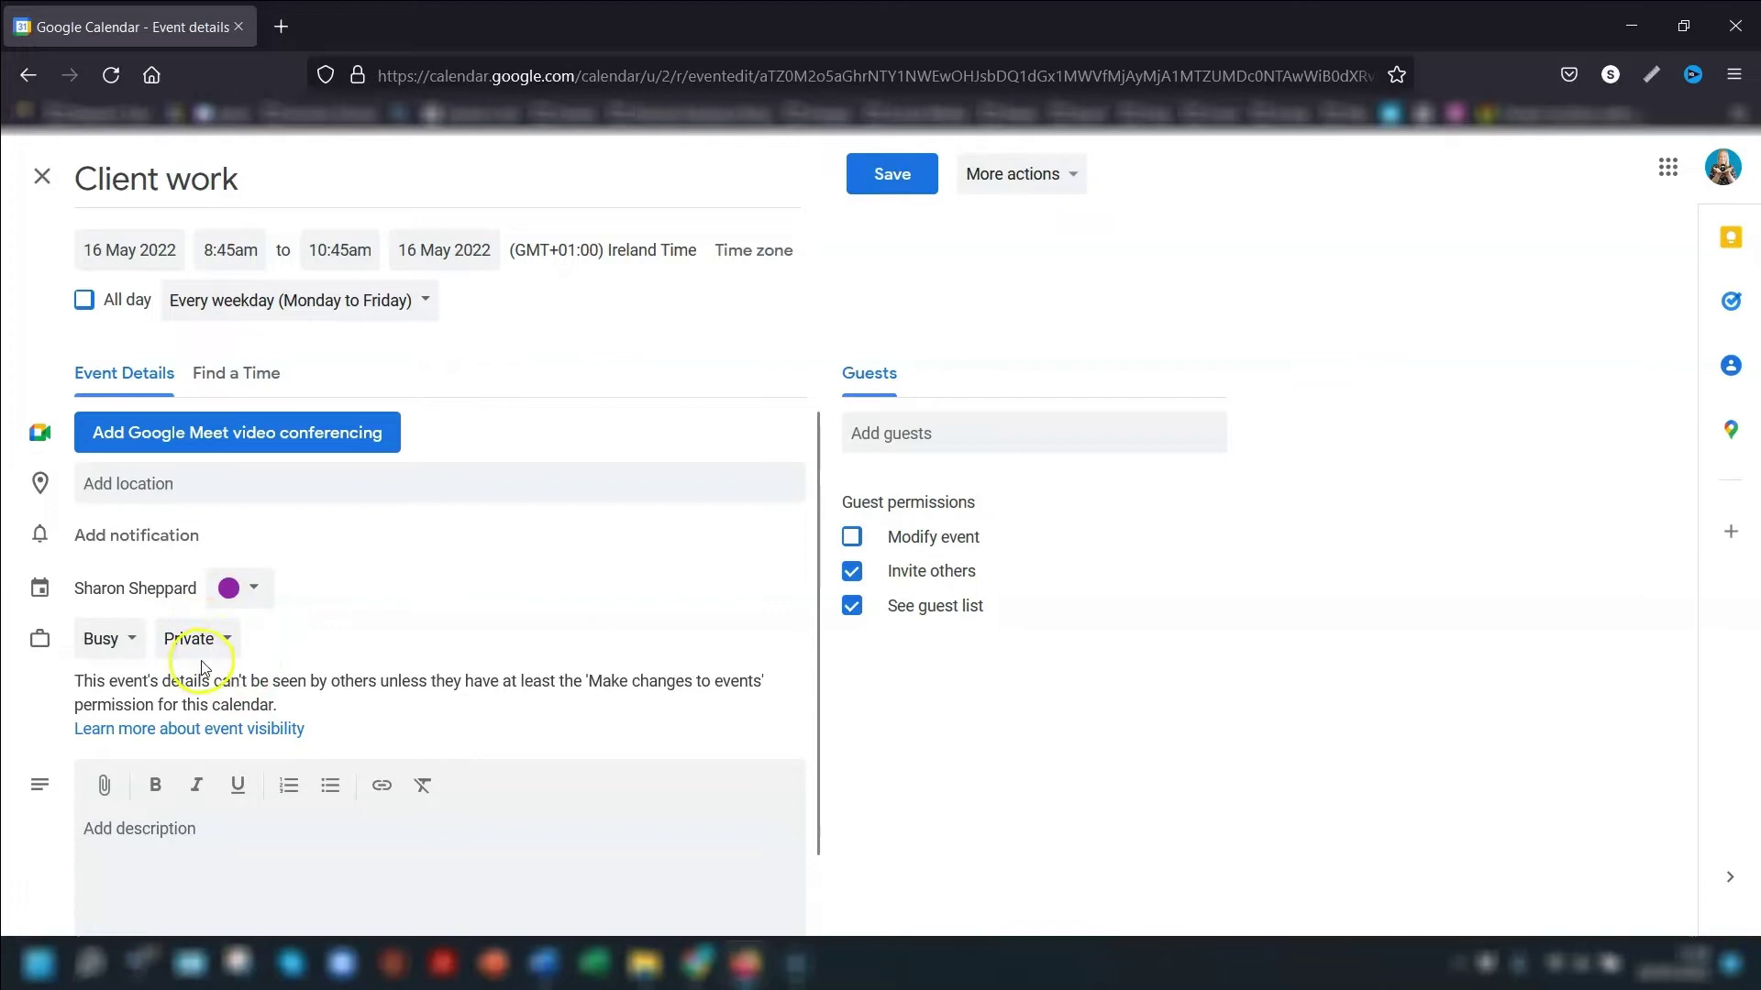
{"action": "left_click", "coordinate": [224, 653]}
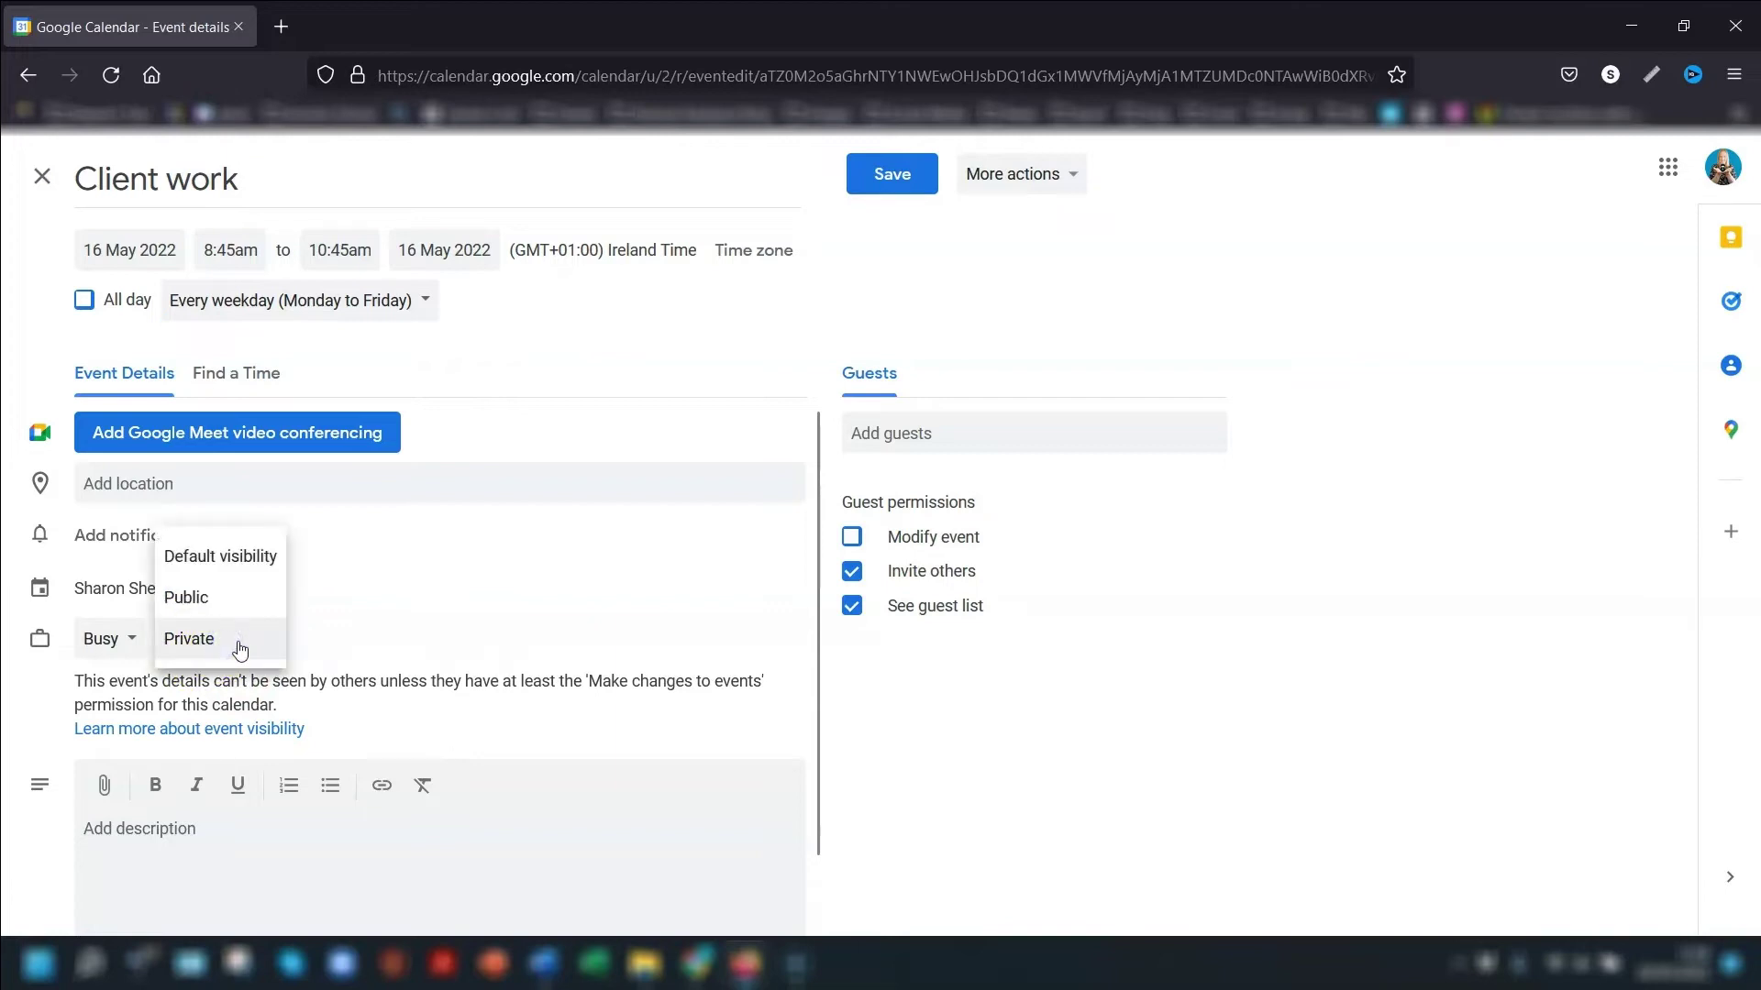
{"action": "left_click", "coordinate": [213, 566]}
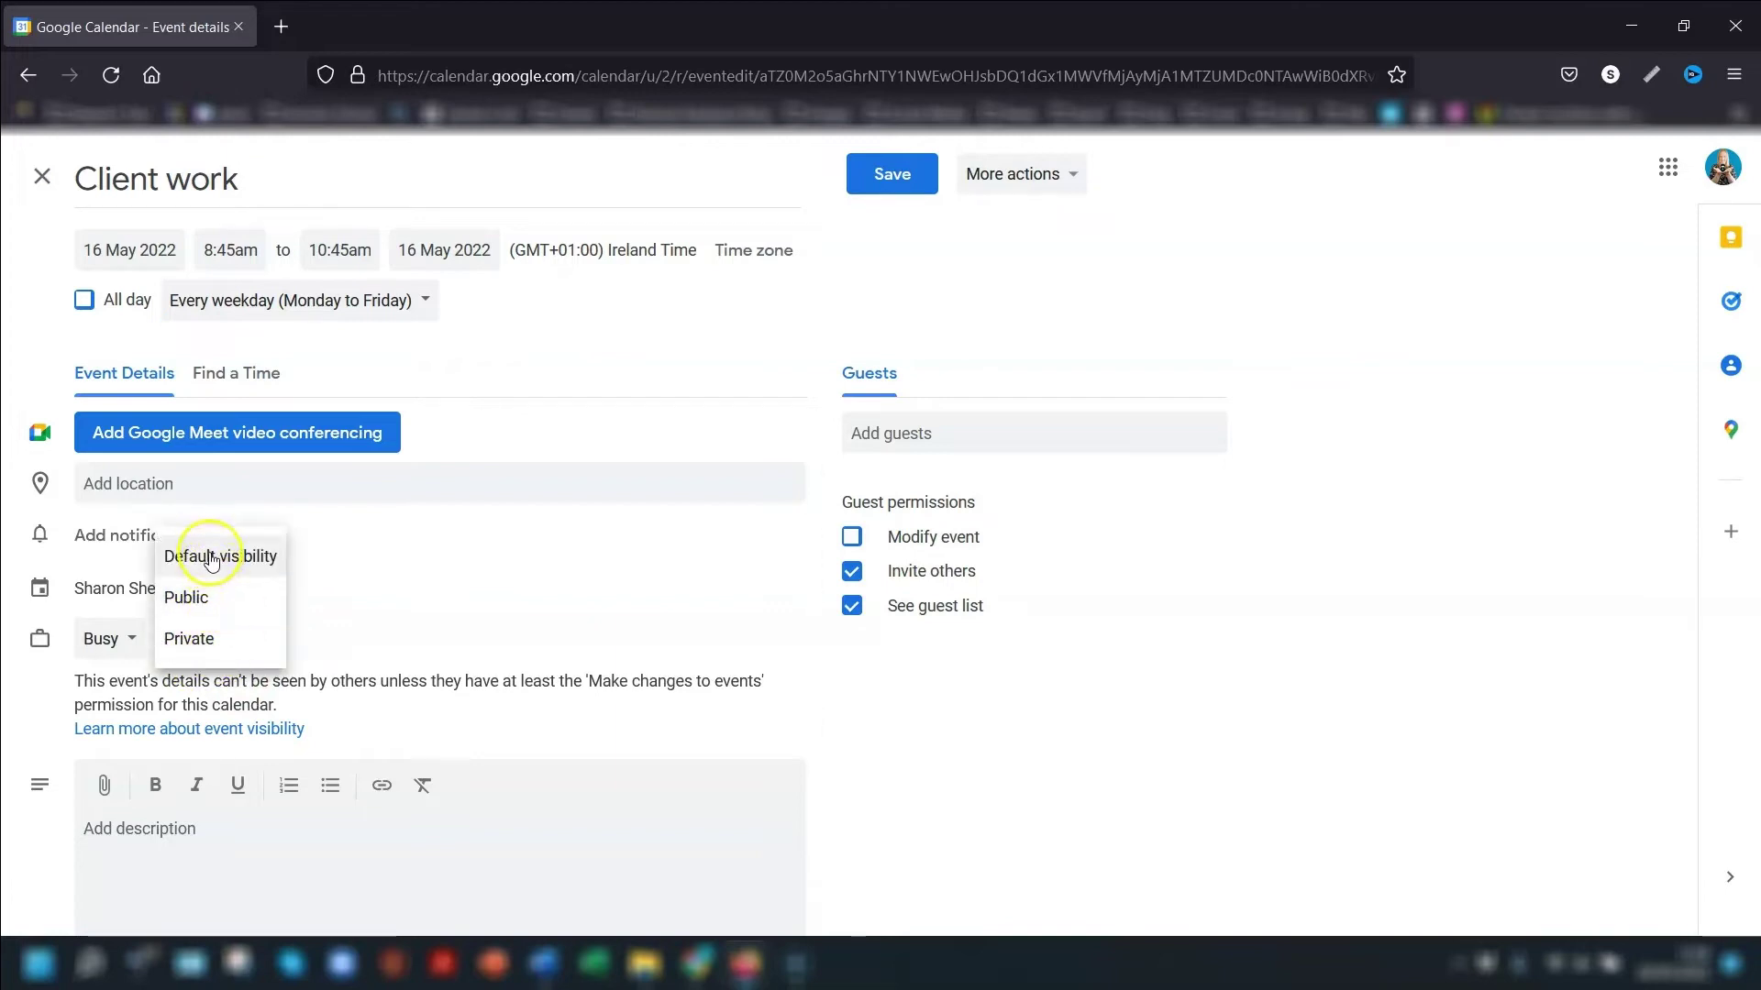
{"action": "left_click", "coordinate": [188, 597]}
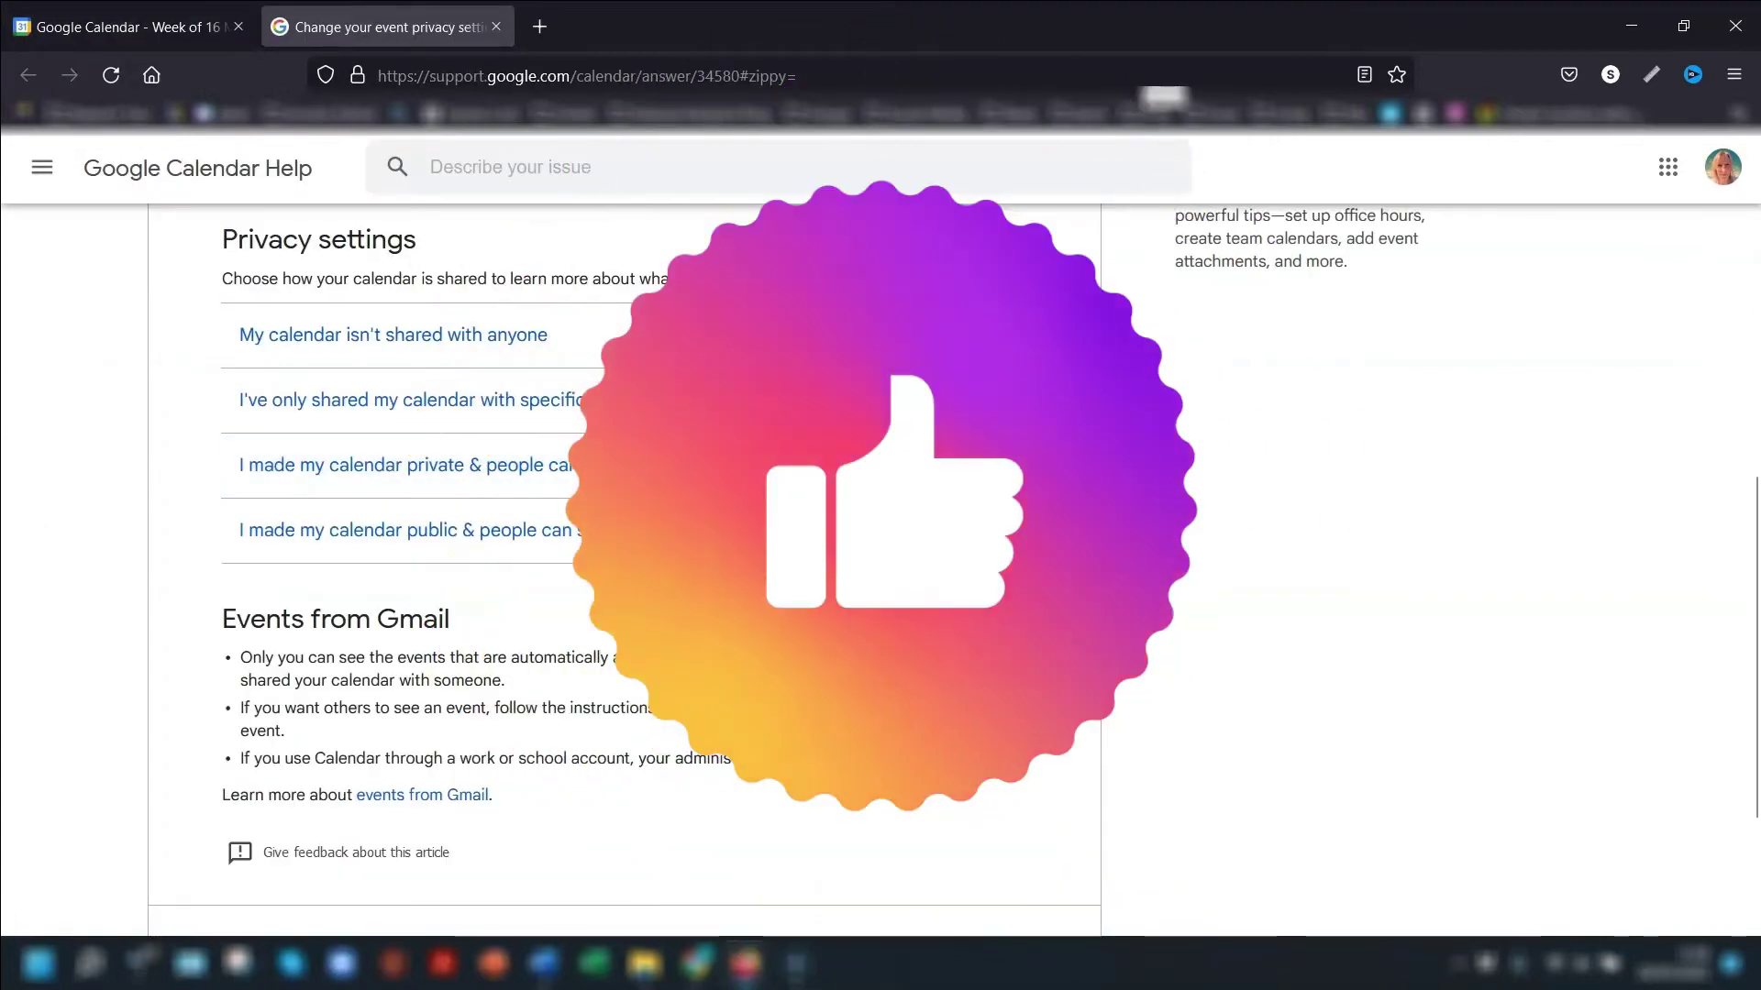
Read the help explanation for calendars shared with specific people, then close the help tab
{"action": "left_click", "coordinate": [901, 400]}
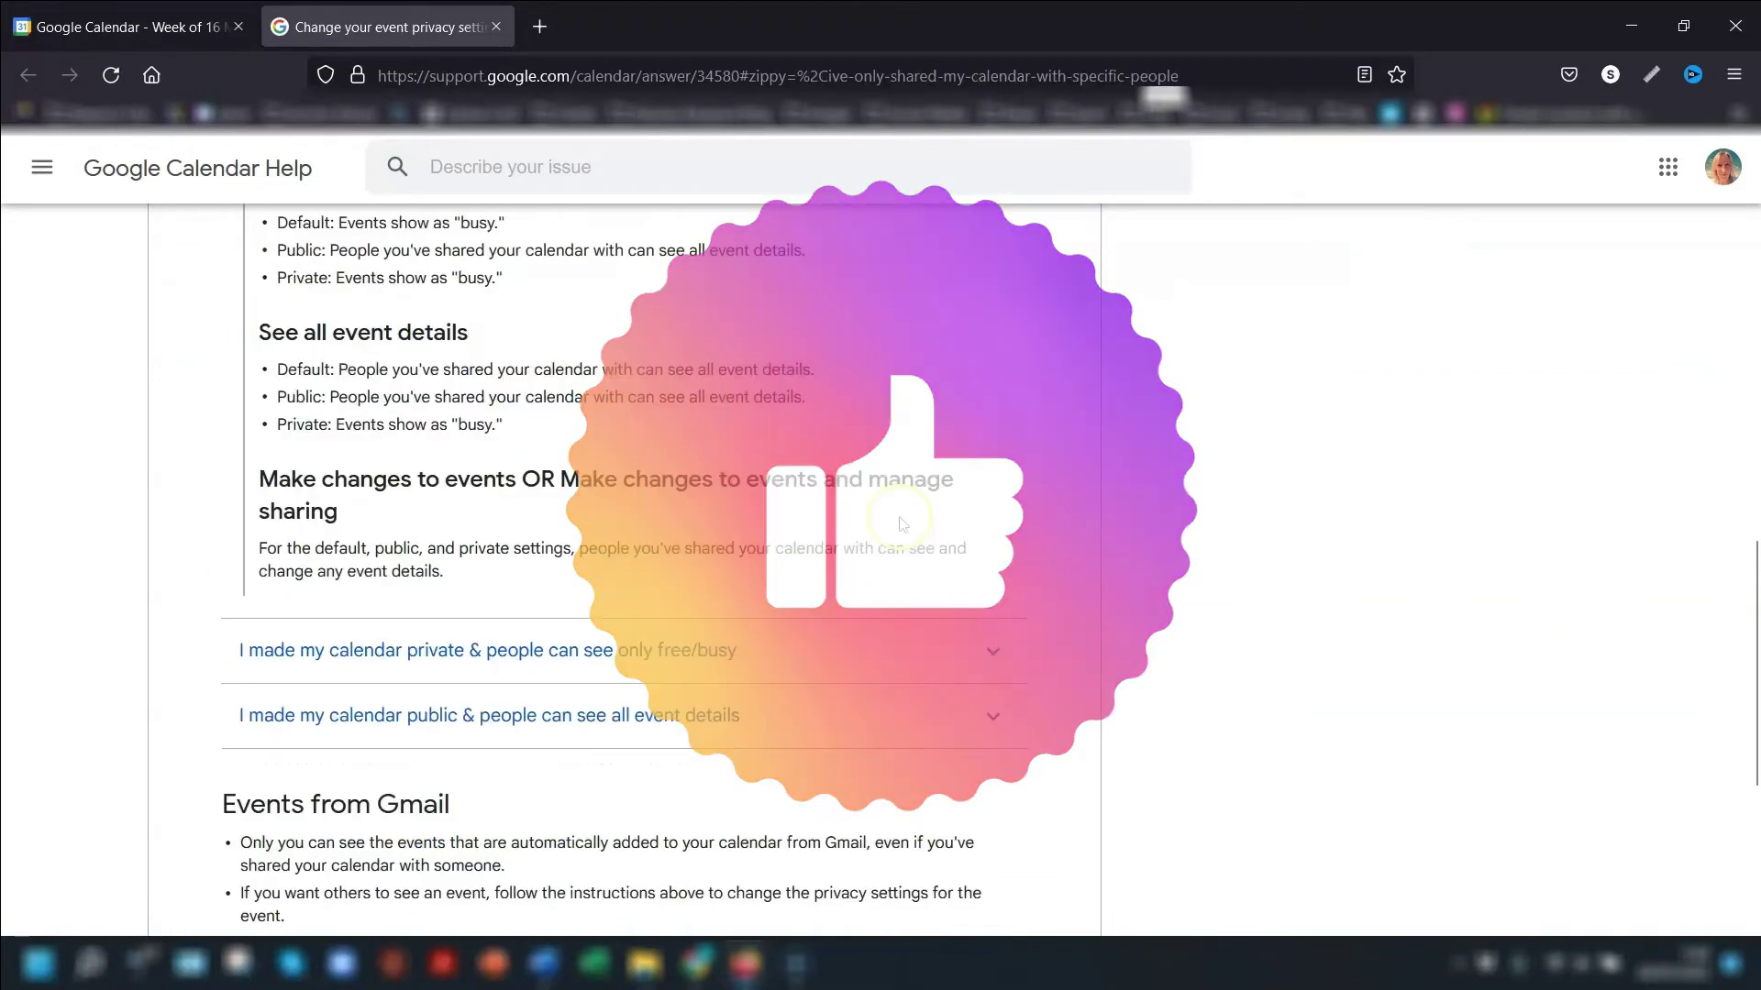
{"action": "scroll", "coordinate": [899, 514], "scroll_direction": "down", "scroll_amount": 4}
{"action": "scroll", "coordinate": [897, 495], "scroll_direction": "up", "scroll_amount": 5}
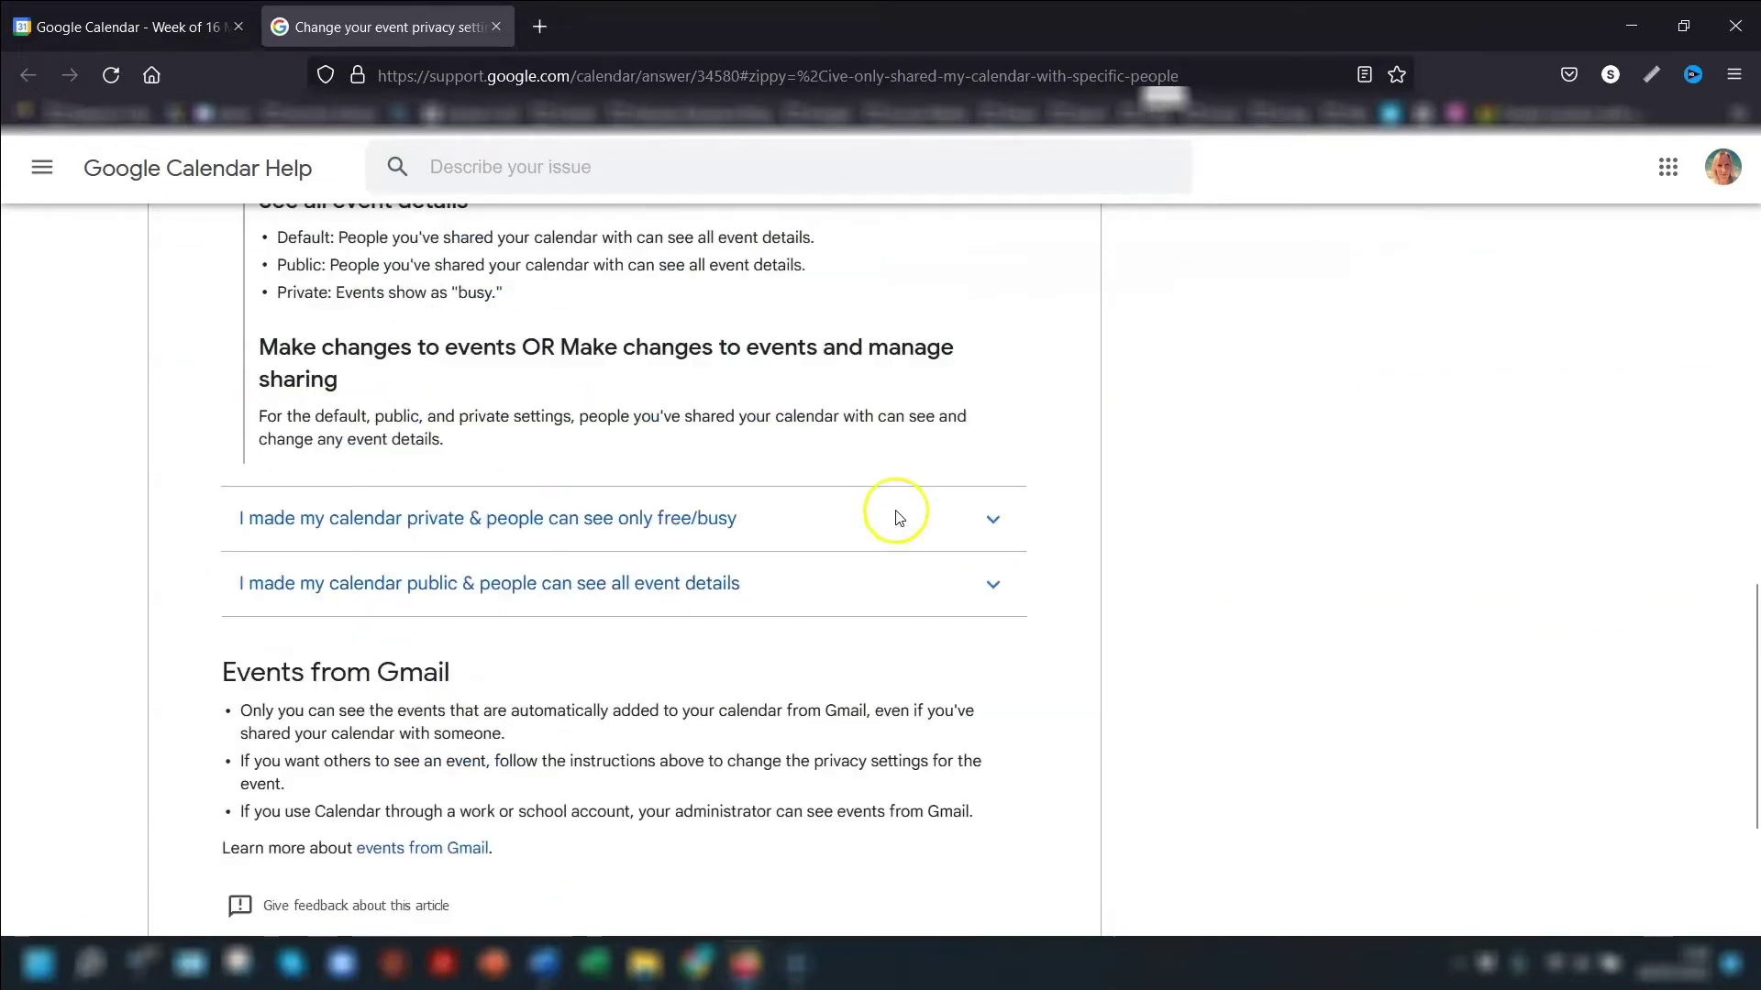
{"action": "key", "text": "ctrl+w"}
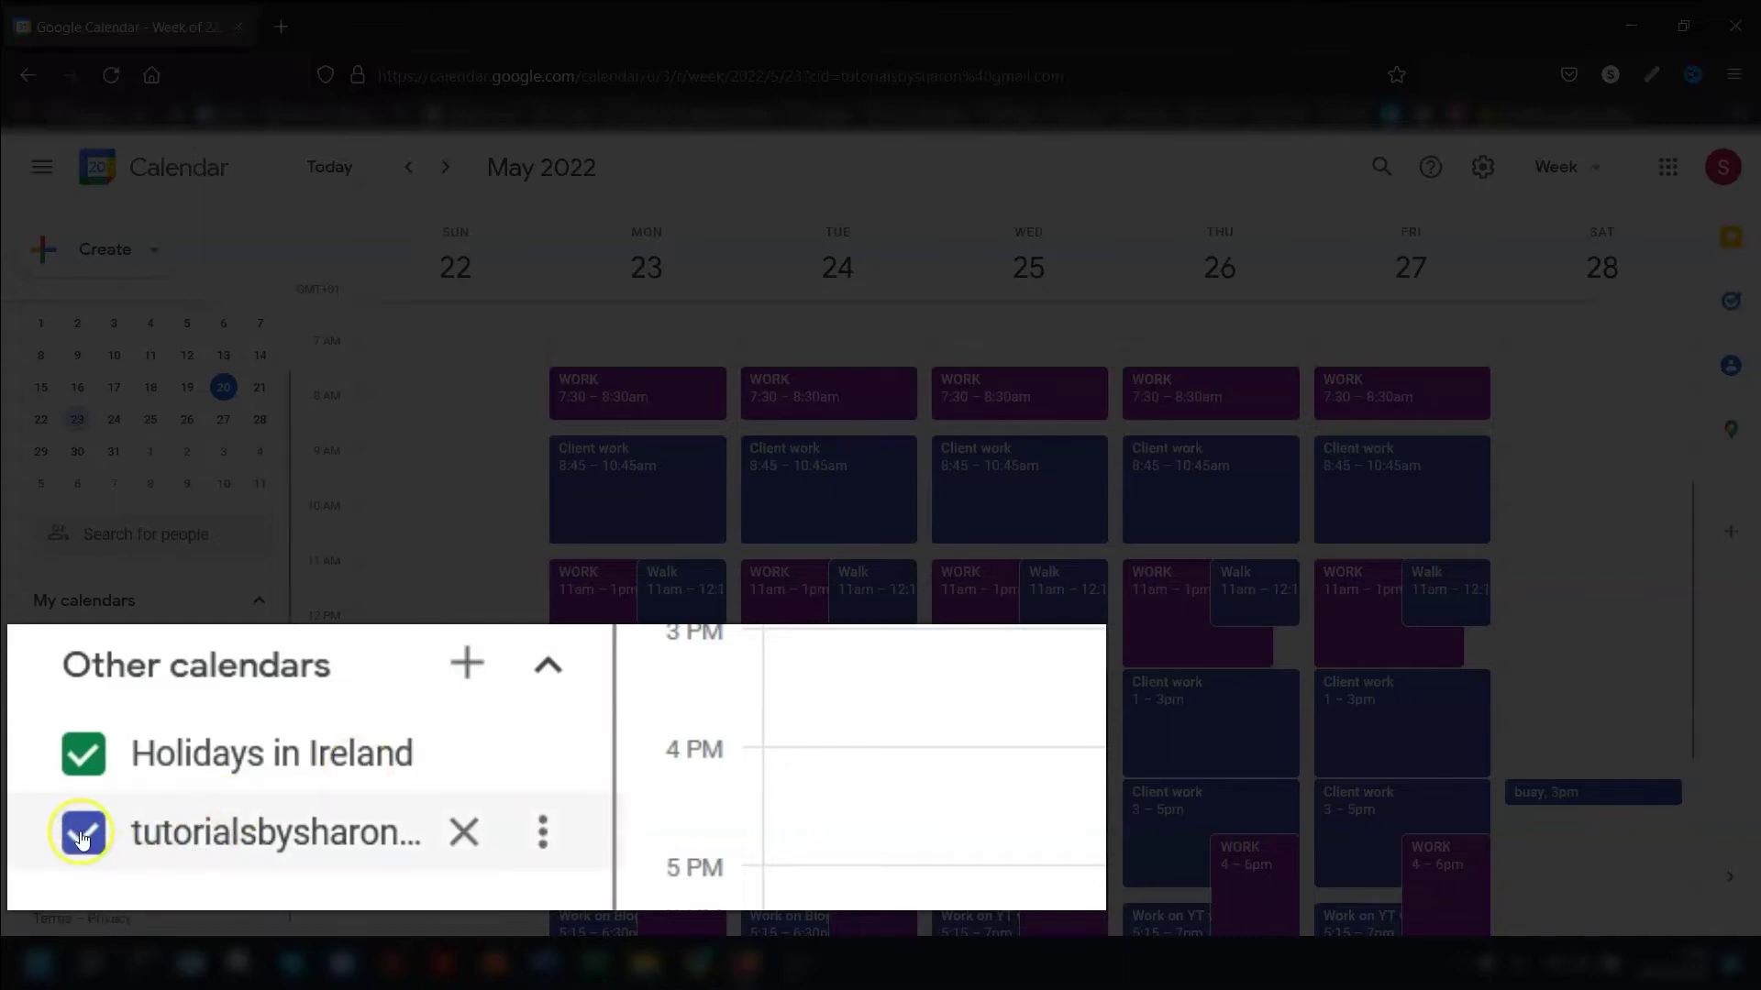
Hide and then re-show the shared calendar's events under Other calendars
{"action": "left_click", "coordinate": [42, 874]}
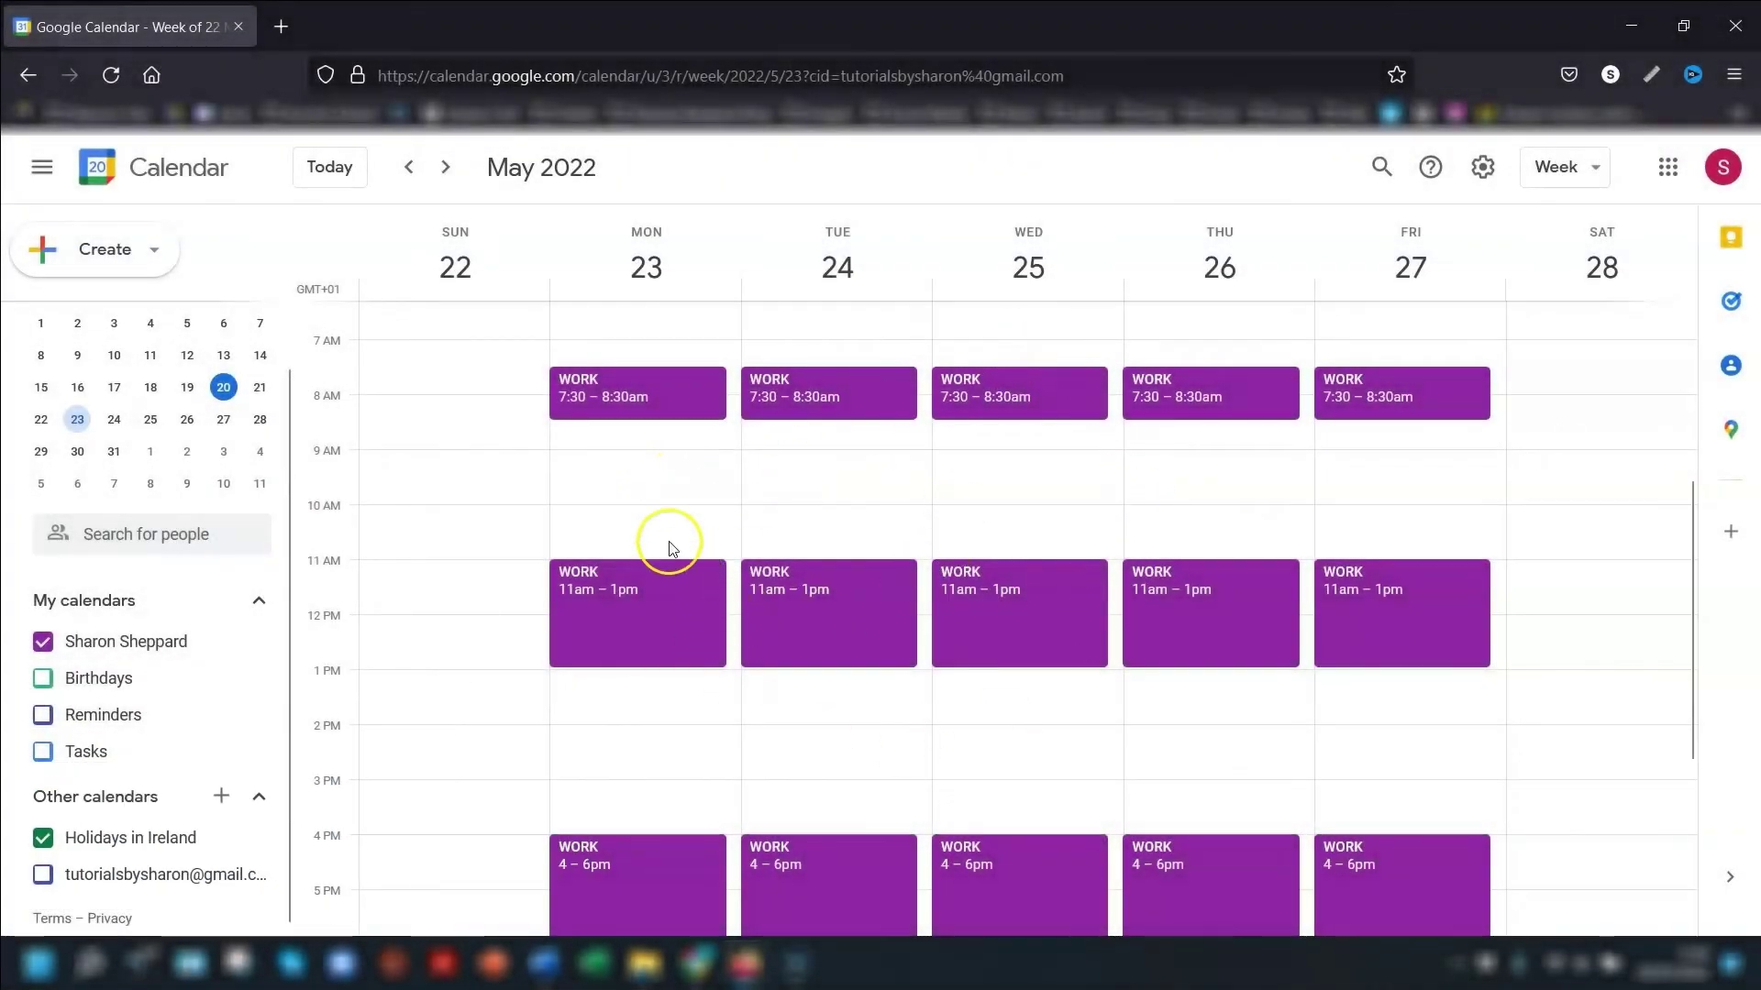
{"action": "left_click", "coordinate": [42, 874]}
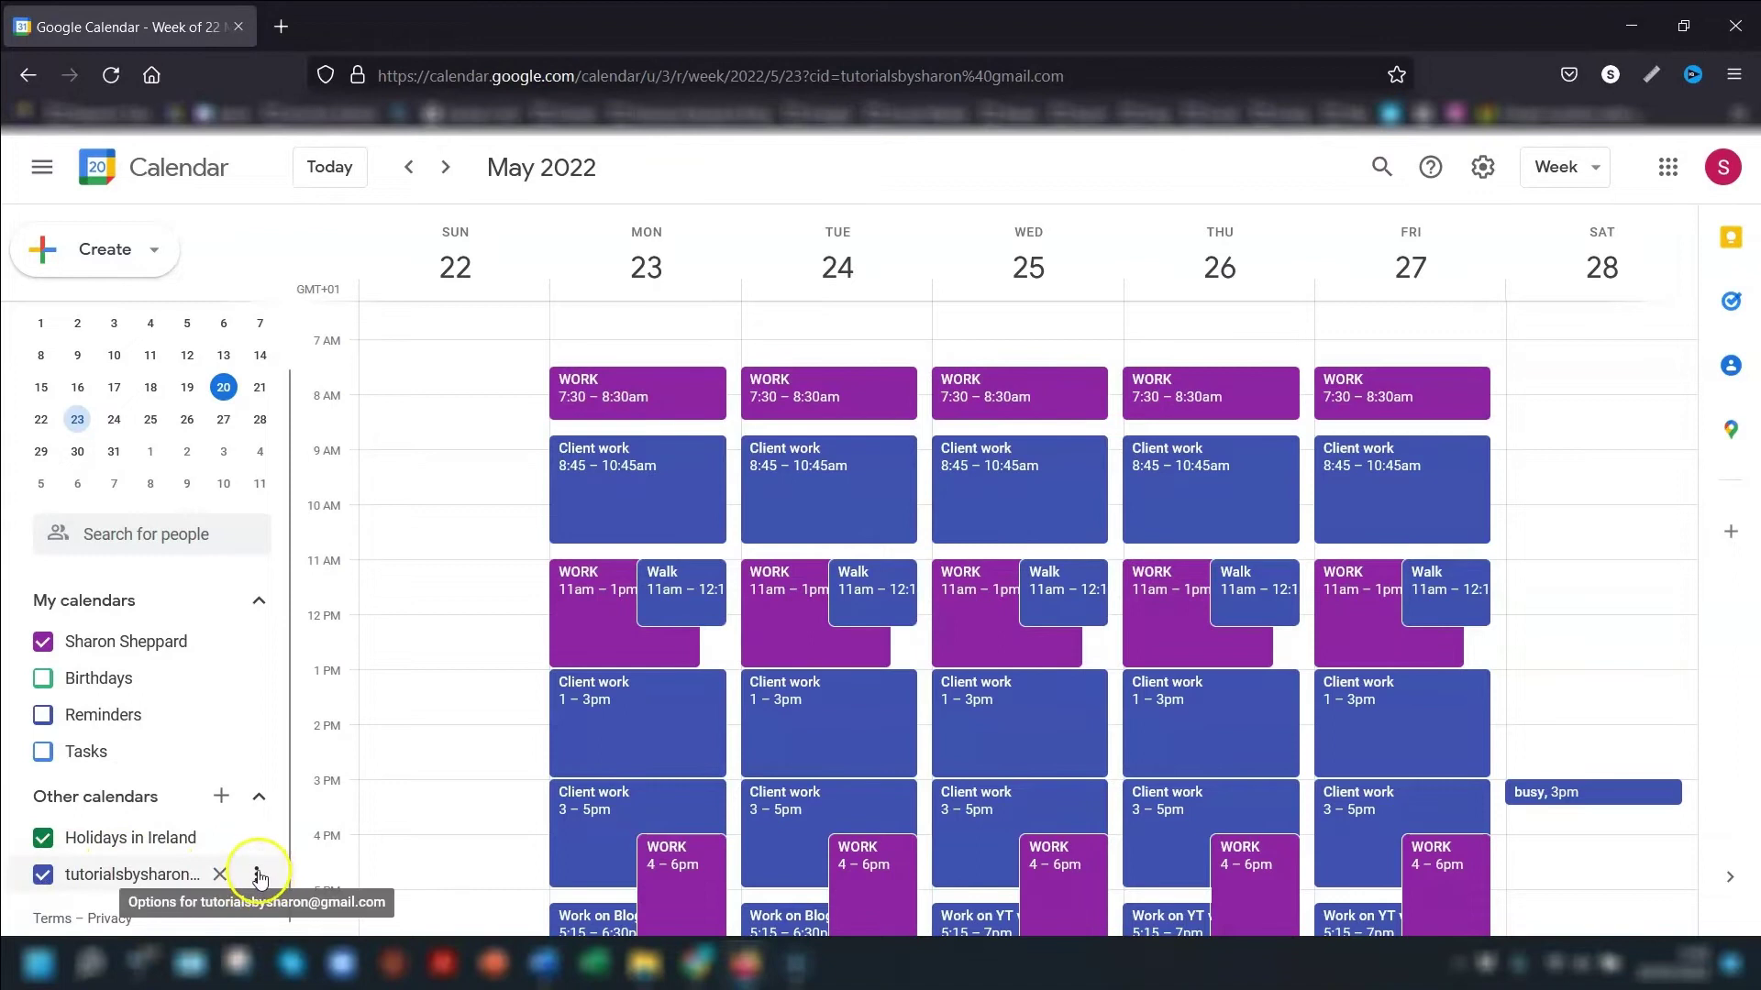
{"action": "left_click", "coordinate": [257, 875]}
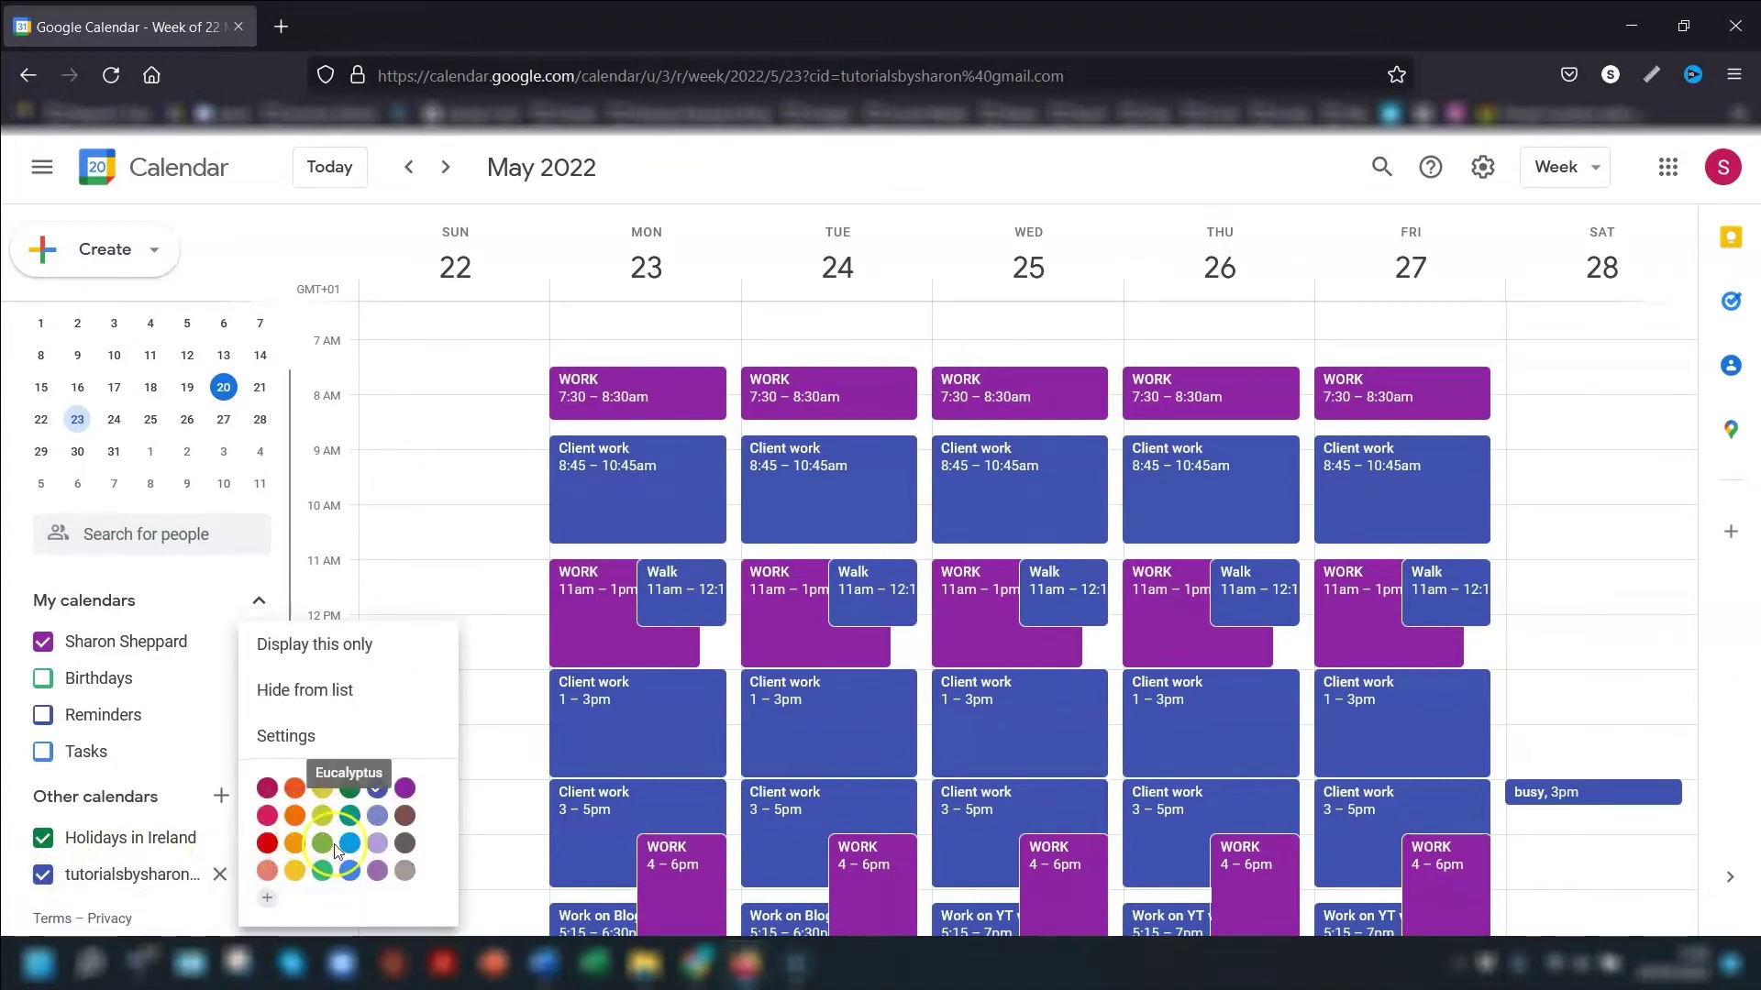
Change the subscribed calendar's colour to Tangerine
{"action": "left_click", "coordinate": [294, 788]}
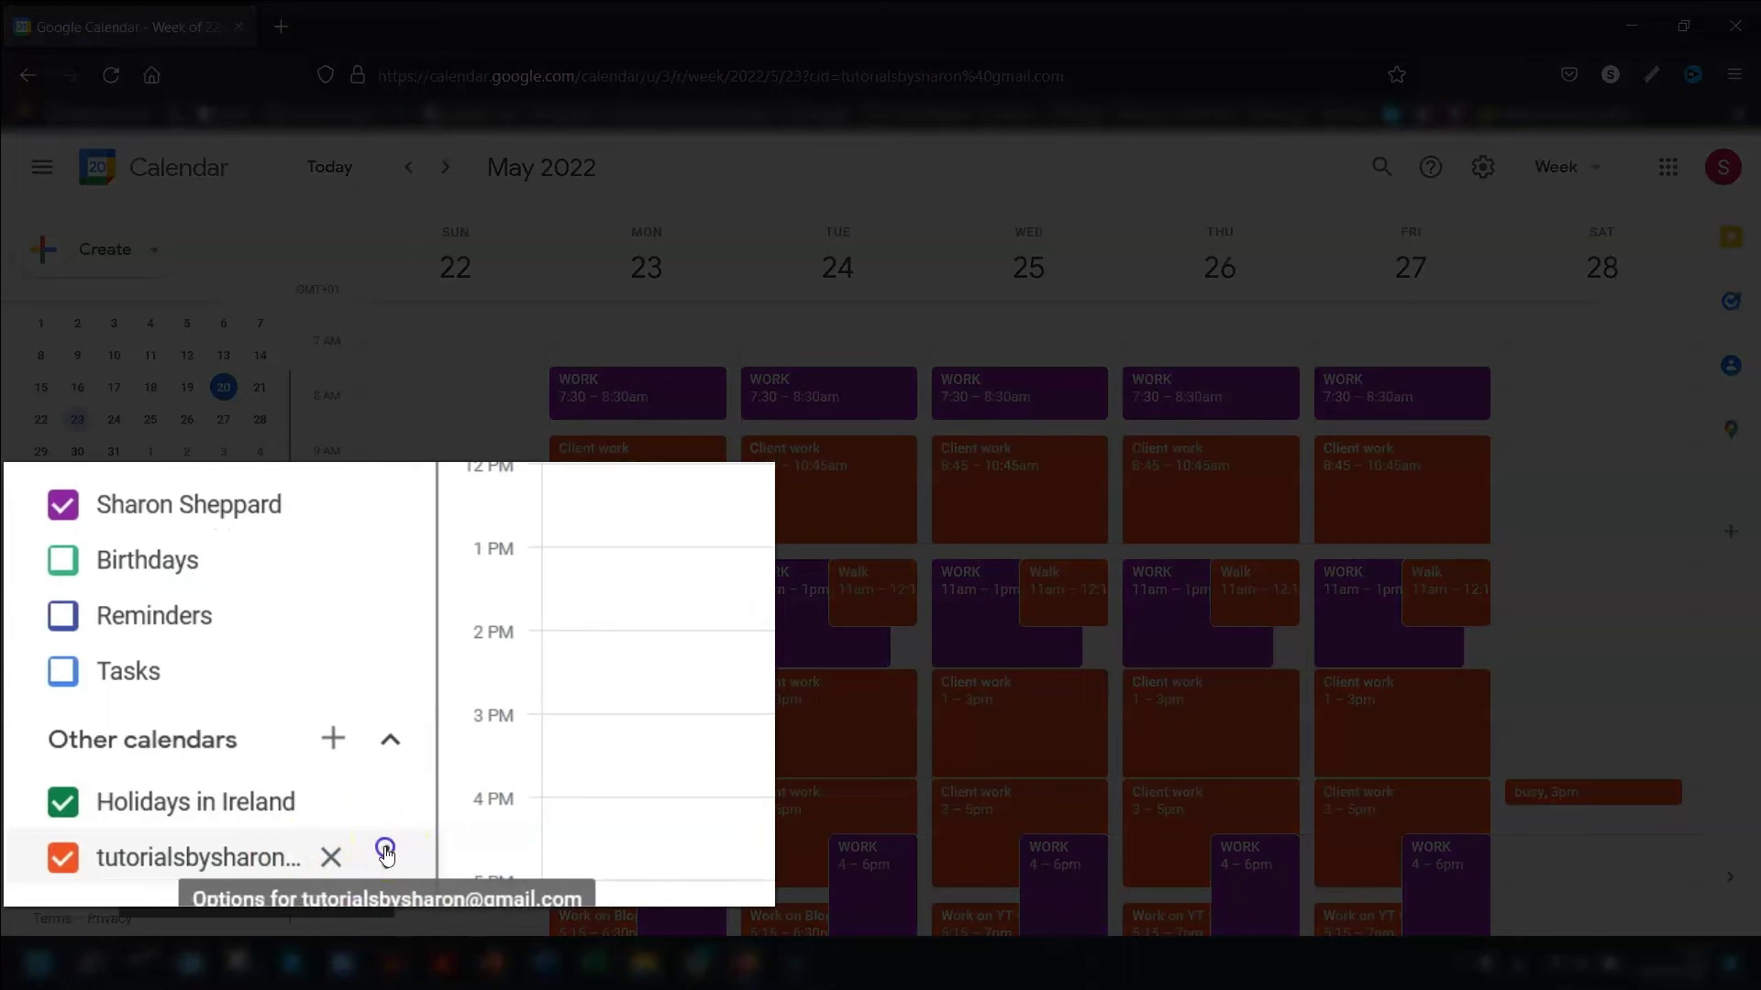
{"action": "left_click", "coordinate": [385, 852]}
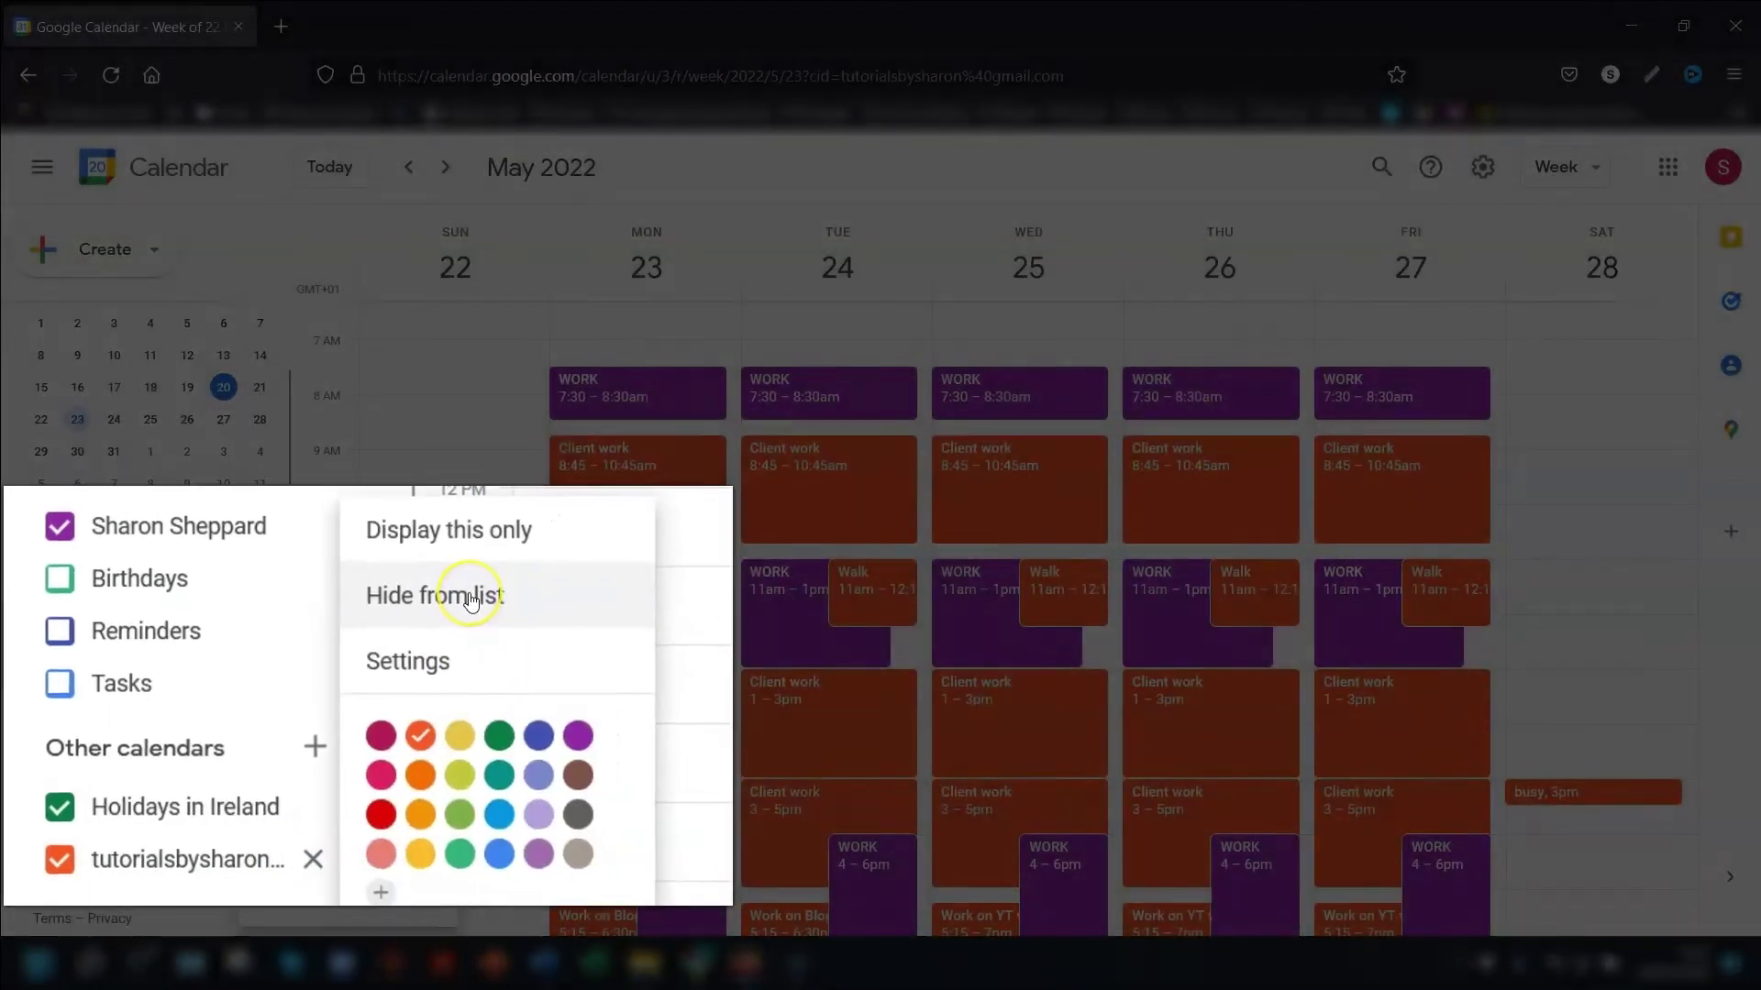
{"action": "left_click", "coordinate": [329, 688]}
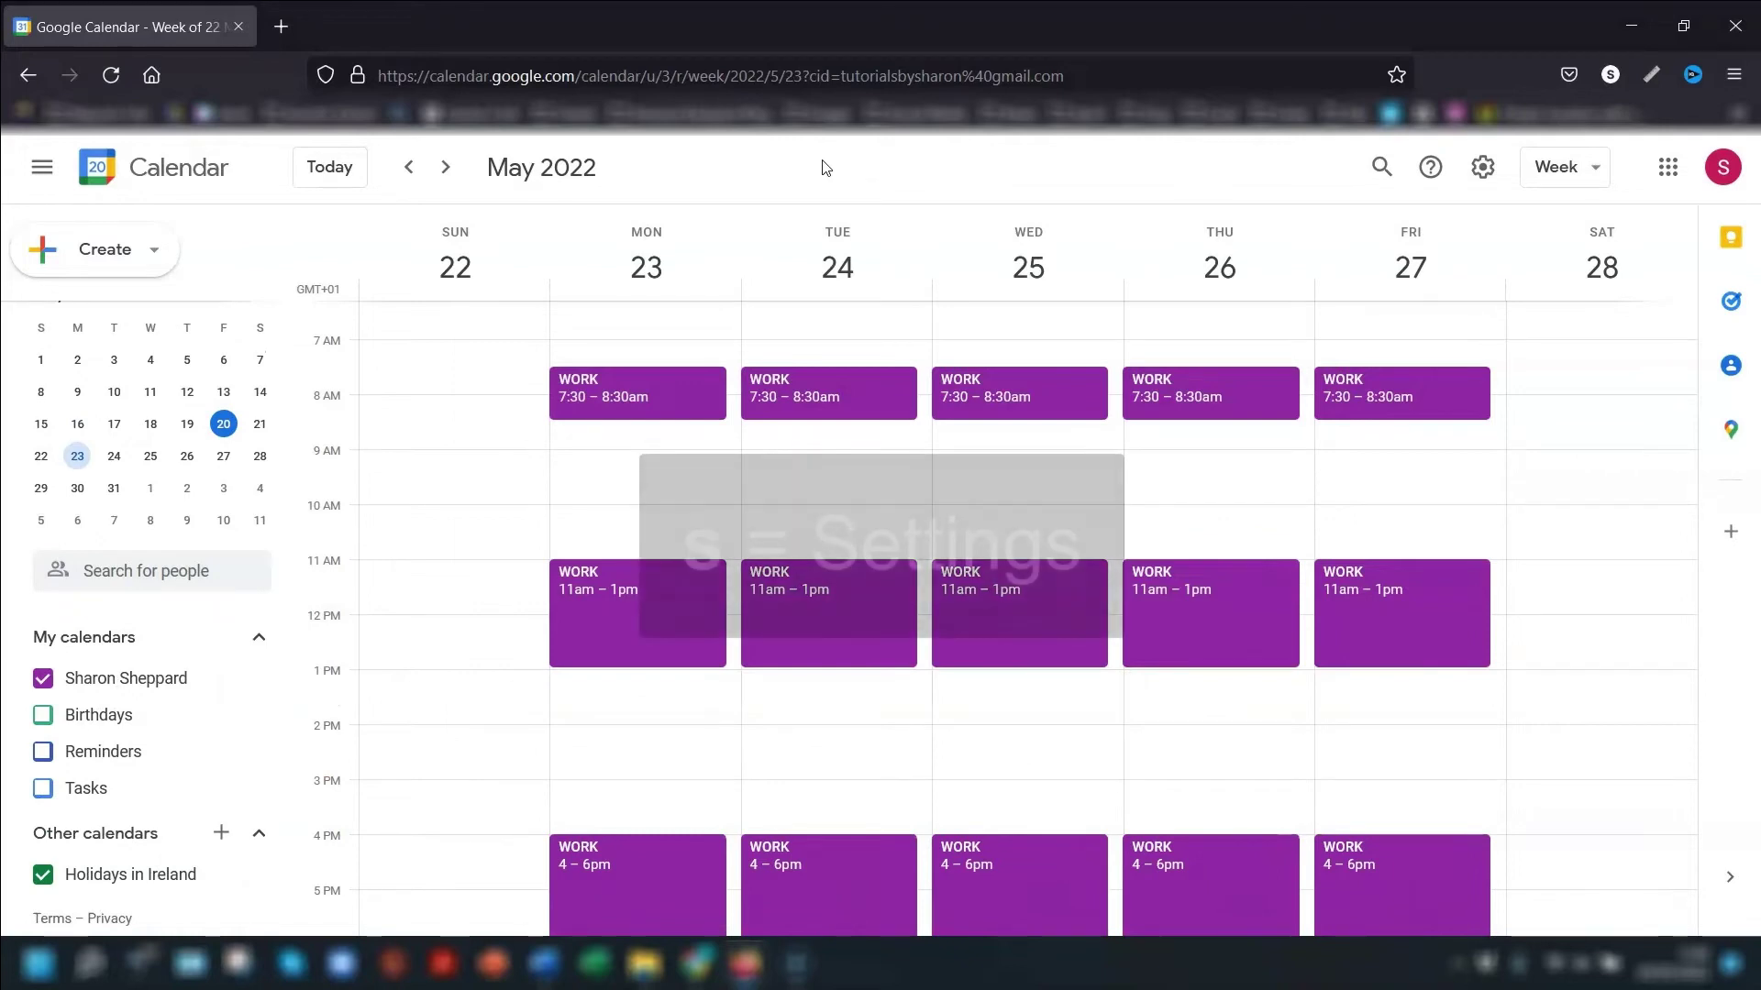
{"action": "key", "text": "s"}
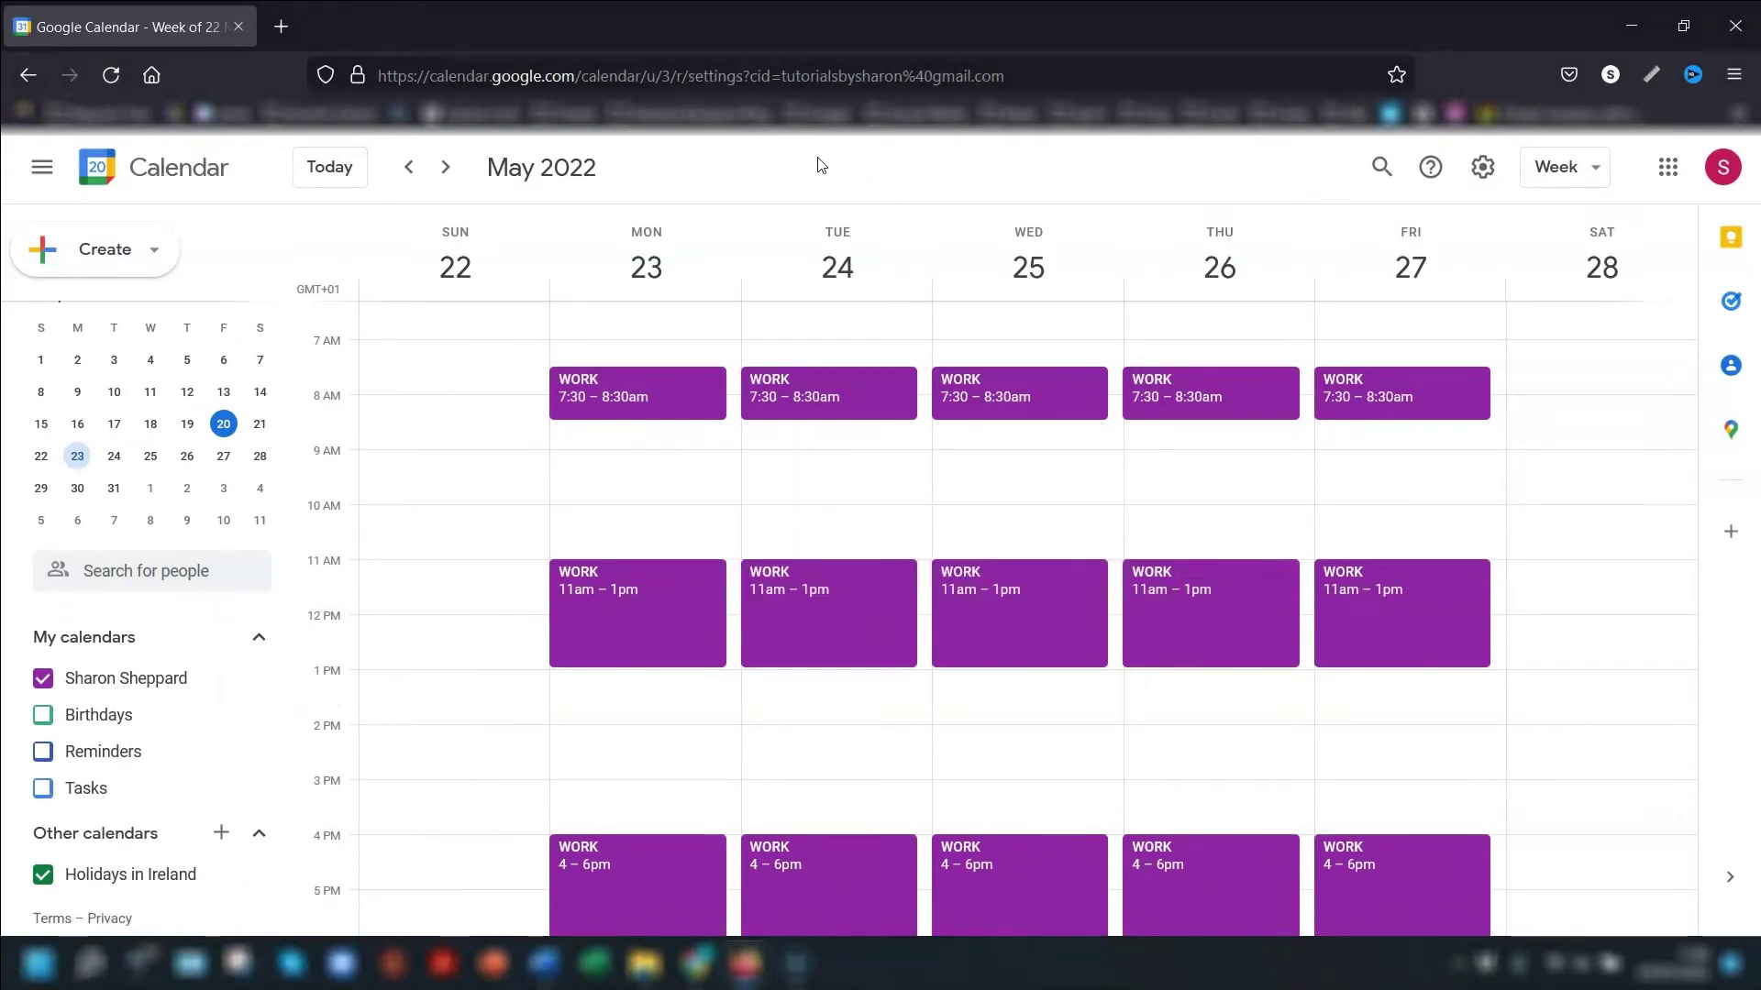
{"action": "scroll", "coordinate": [137, 636], "scroll_direction": "down", "scroll_amount": 3}
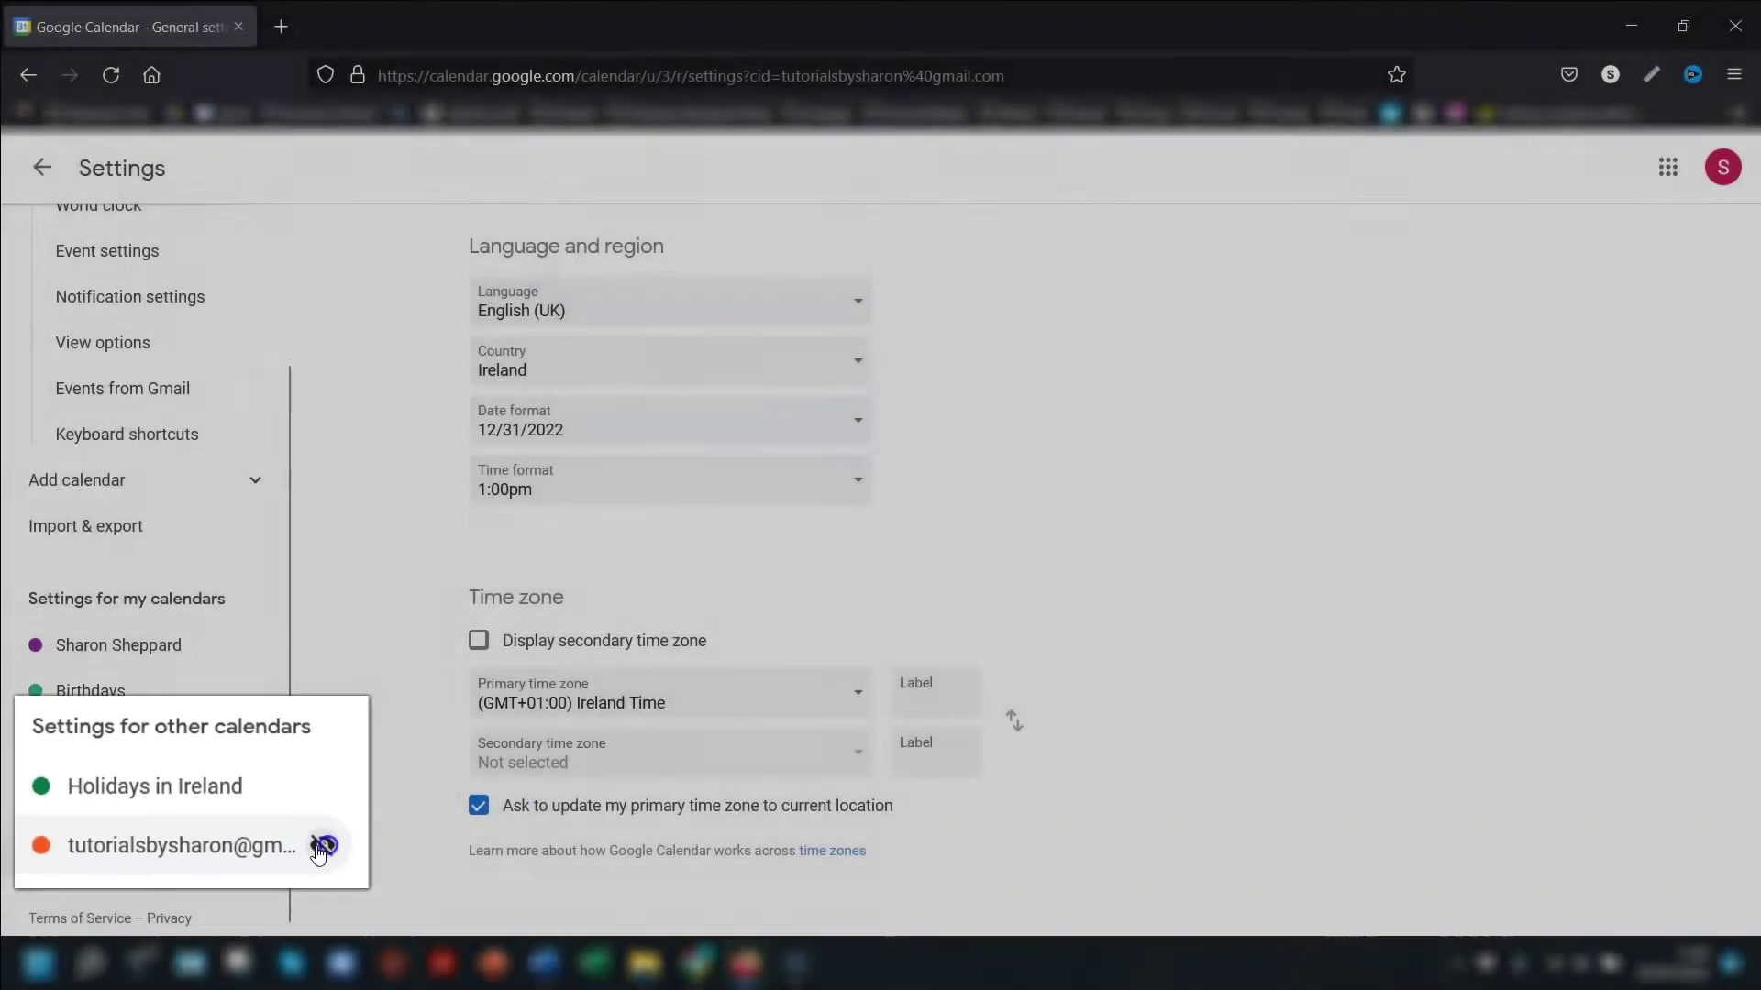
{"action": "left_click", "coordinate": [41, 167]}
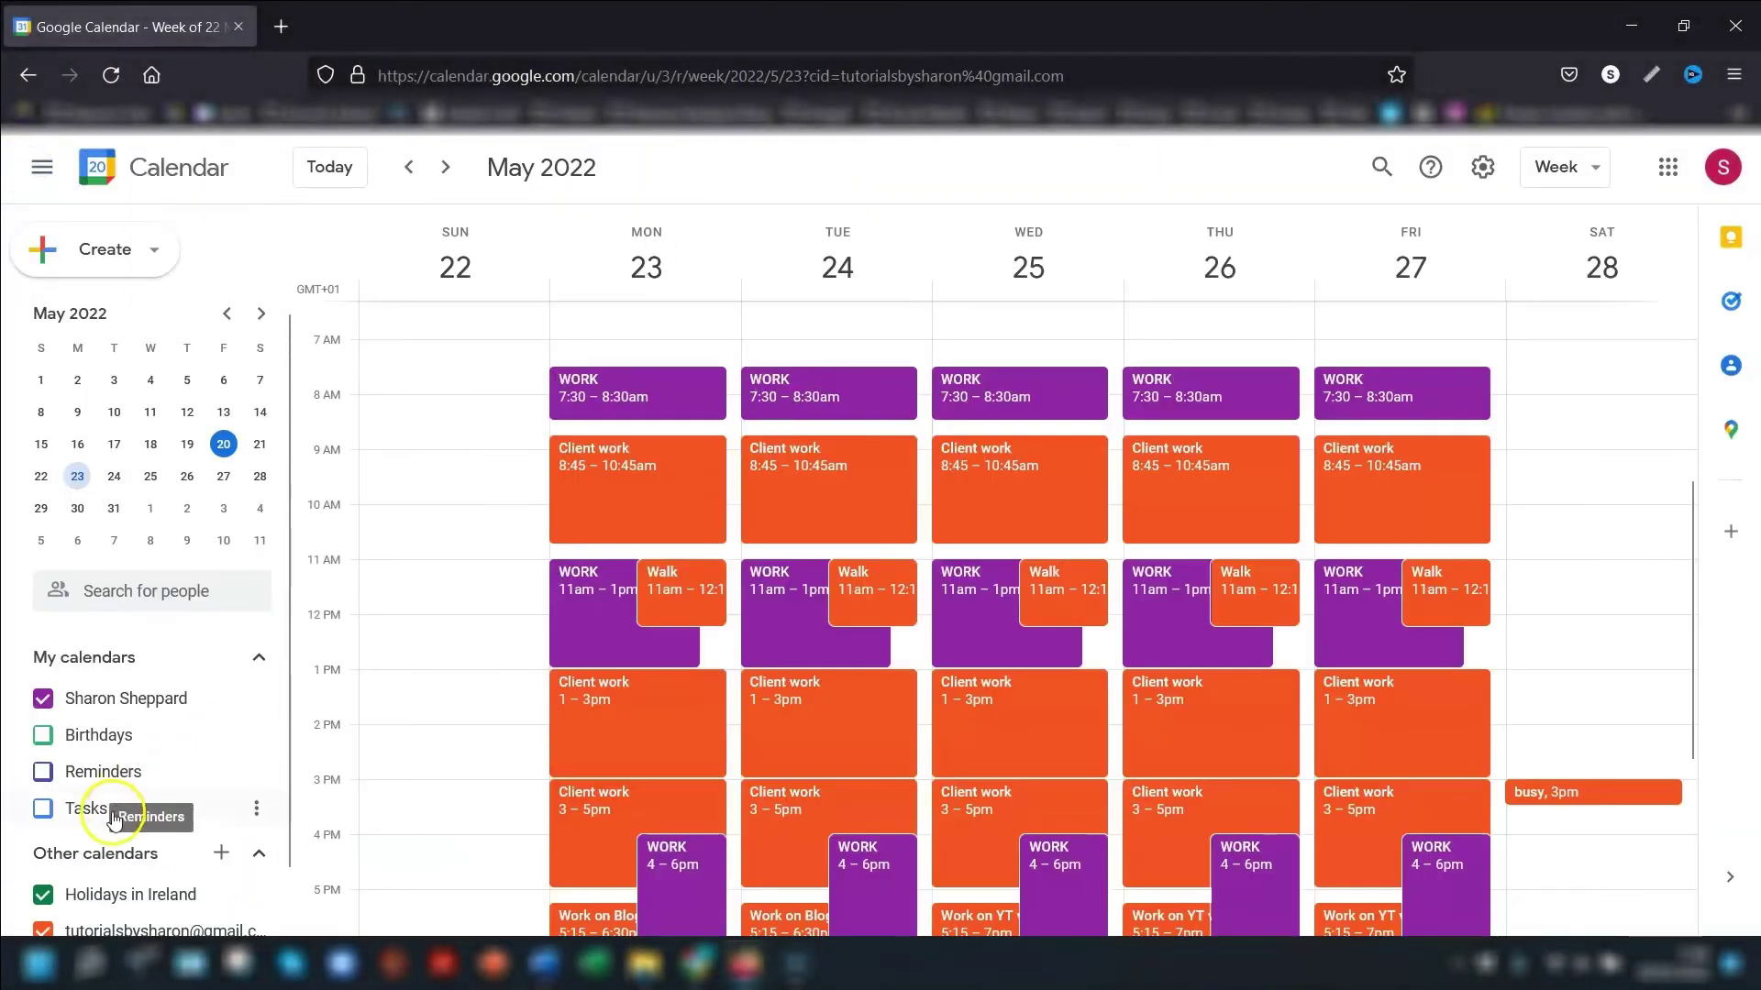
Unsubscribe the recipient account from the shared calendar under Other calendars
{"action": "scroll", "coordinate": [129, 802], "scroll_direction": "down", "scroll_amount": 1}
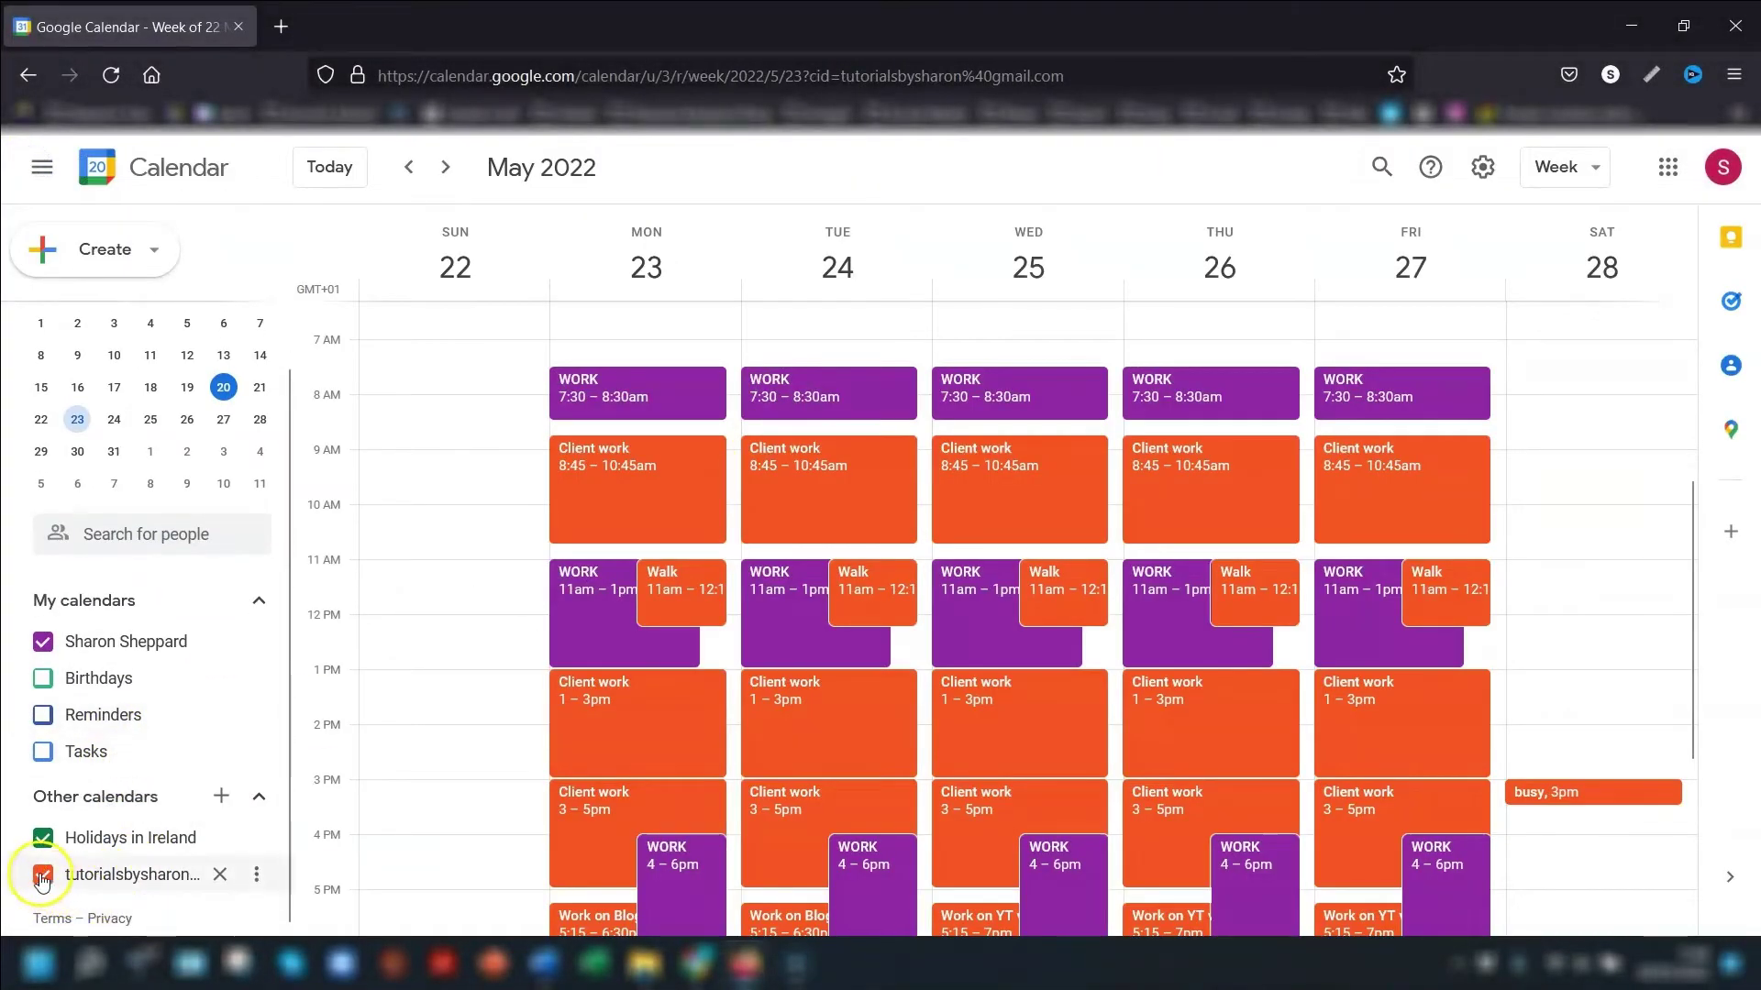
{"action": "left_click", "coordinate": [219, 876]}
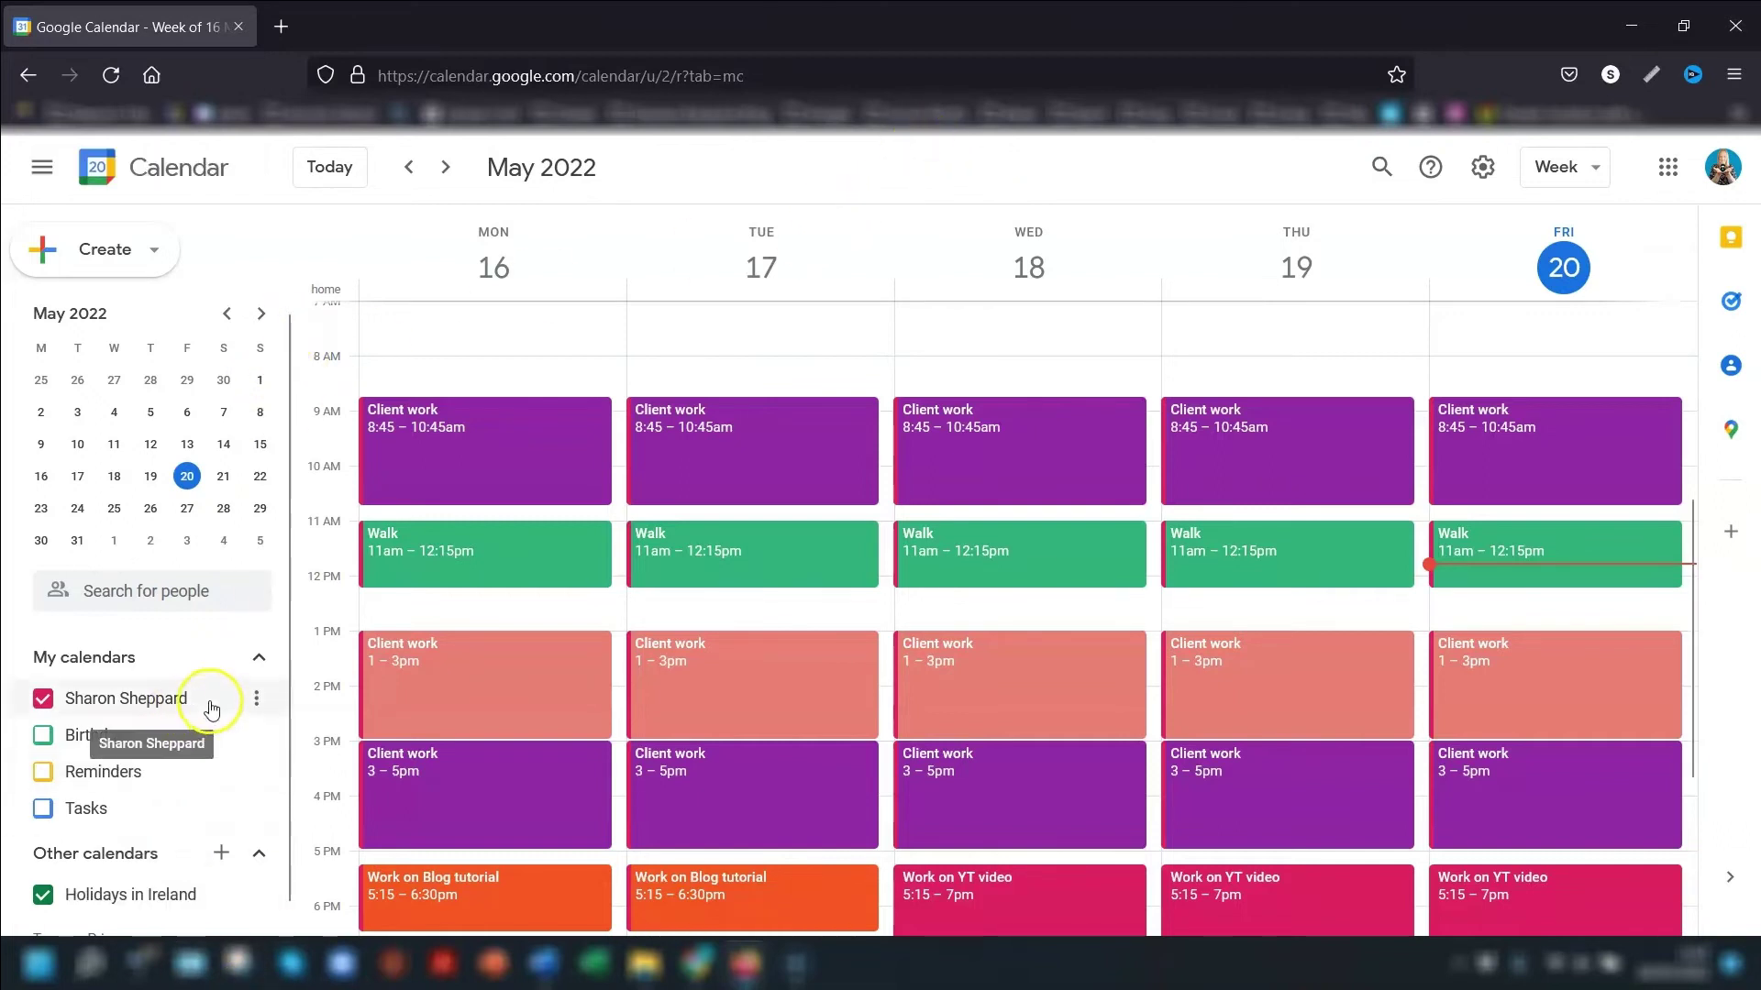
Turn on Make available to public in the main calendar's access permissions for events
{"action": "left_click", "coordinate": [258, 699]}
{"action": "left_click", "coordinate": [329, 736]}
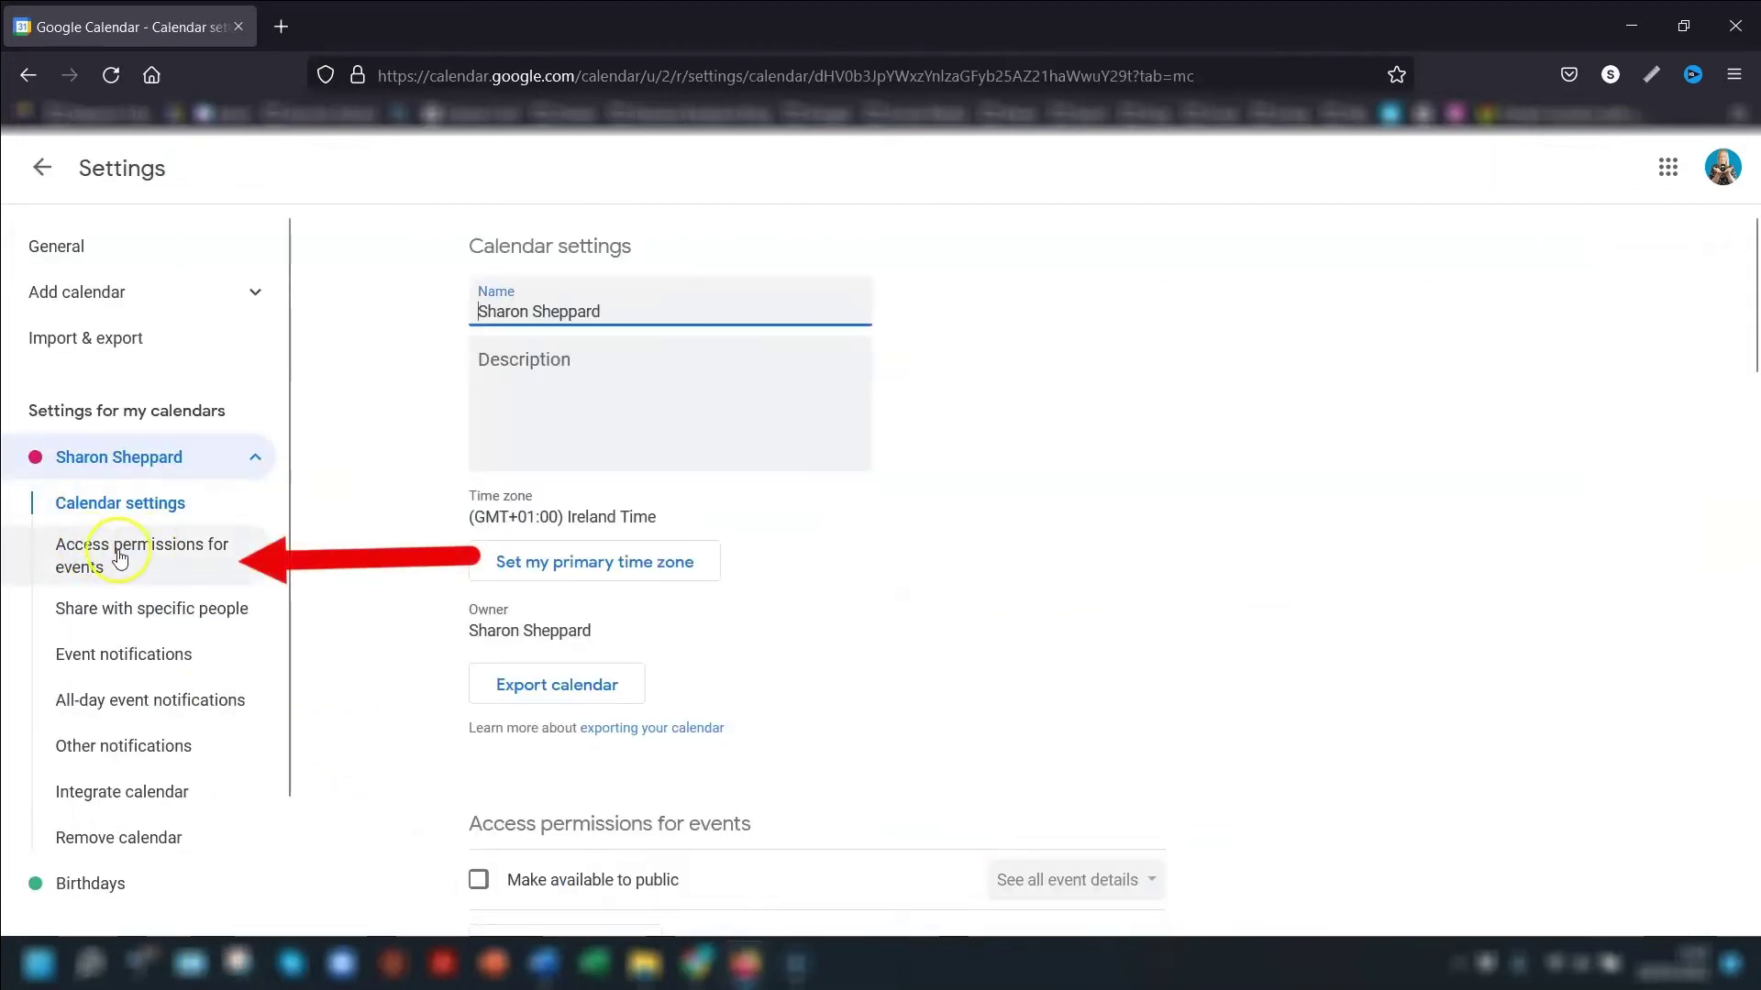
{"action": "left_click", "coordinate": [115, 555]}
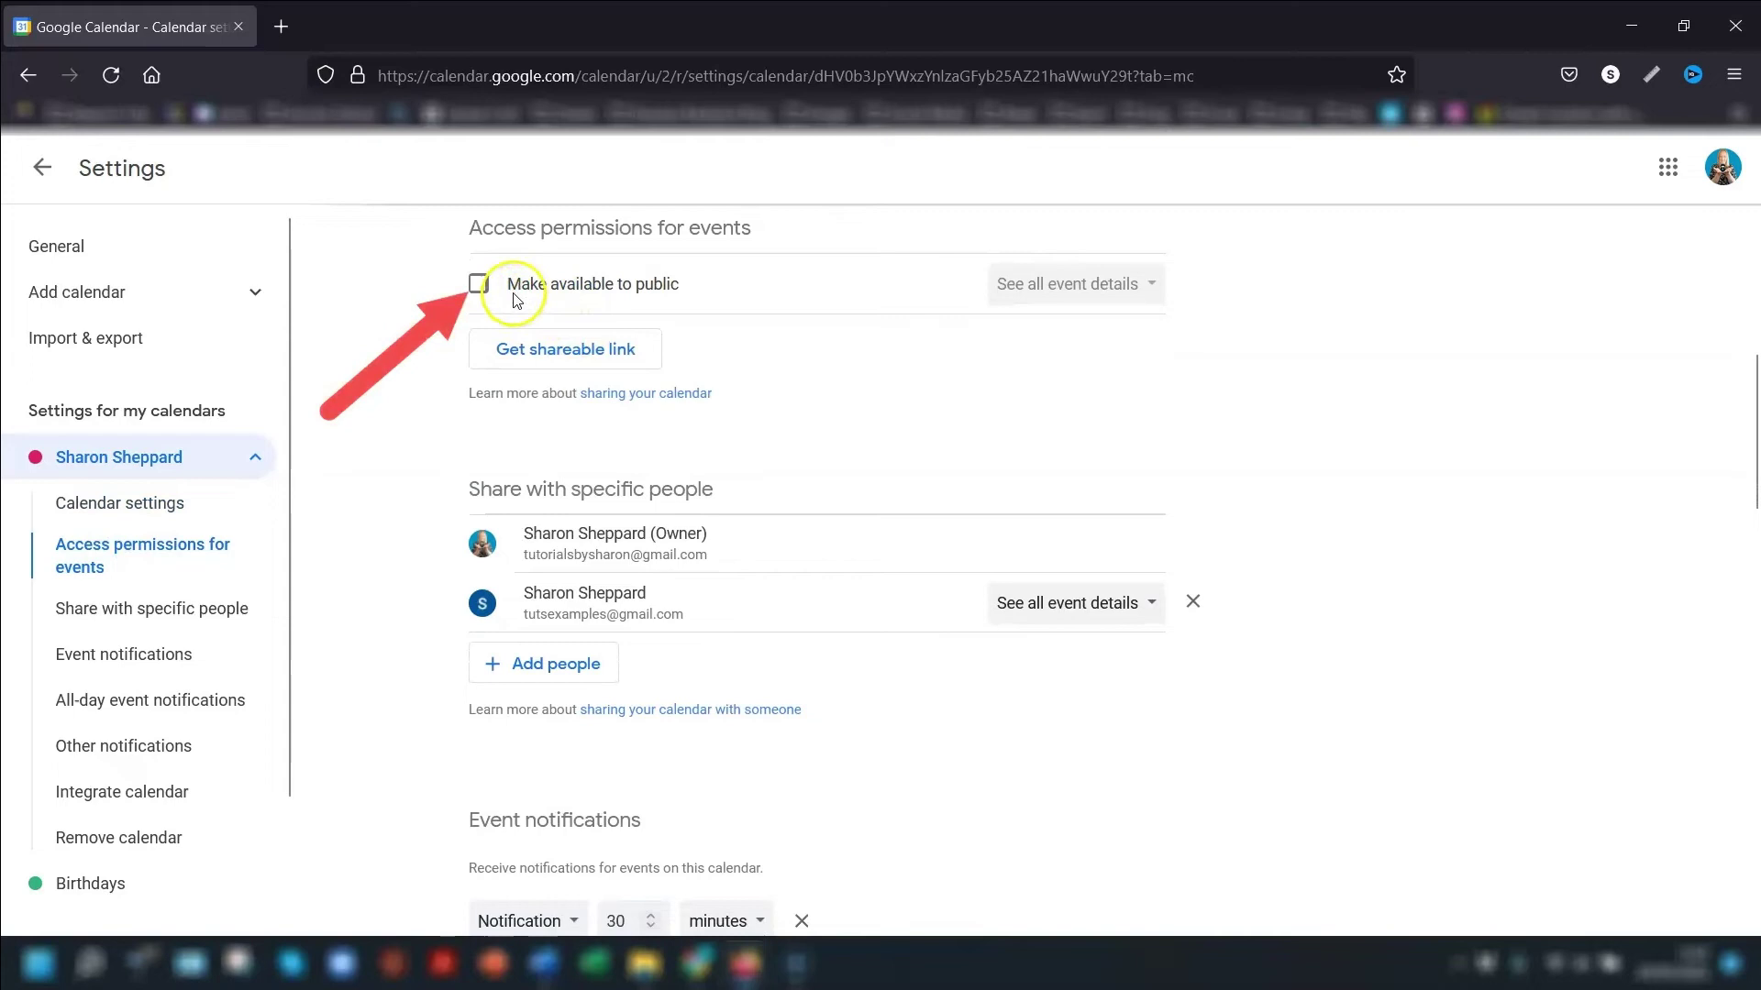
{"action": "left_click", "coordinate": [478, 285]}
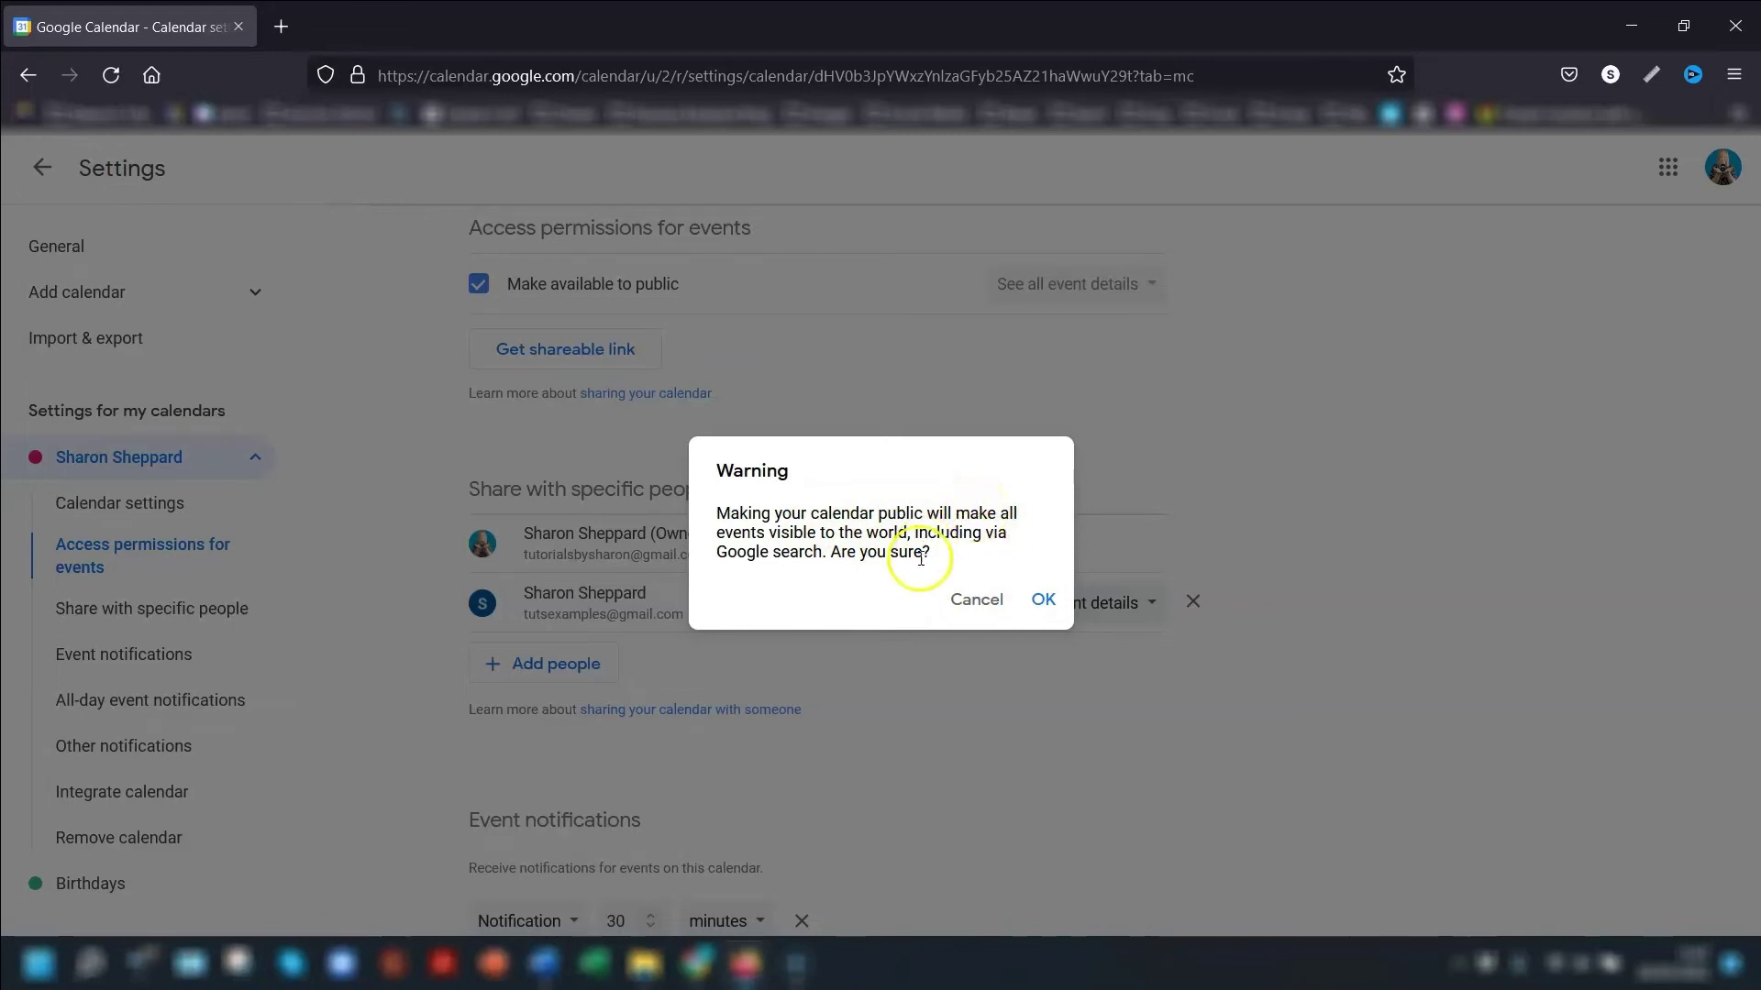
Confirm the public warning and set public access to See only free/busy (hide details)
{"action": "left_click", "coordinate": [1044, 599]}
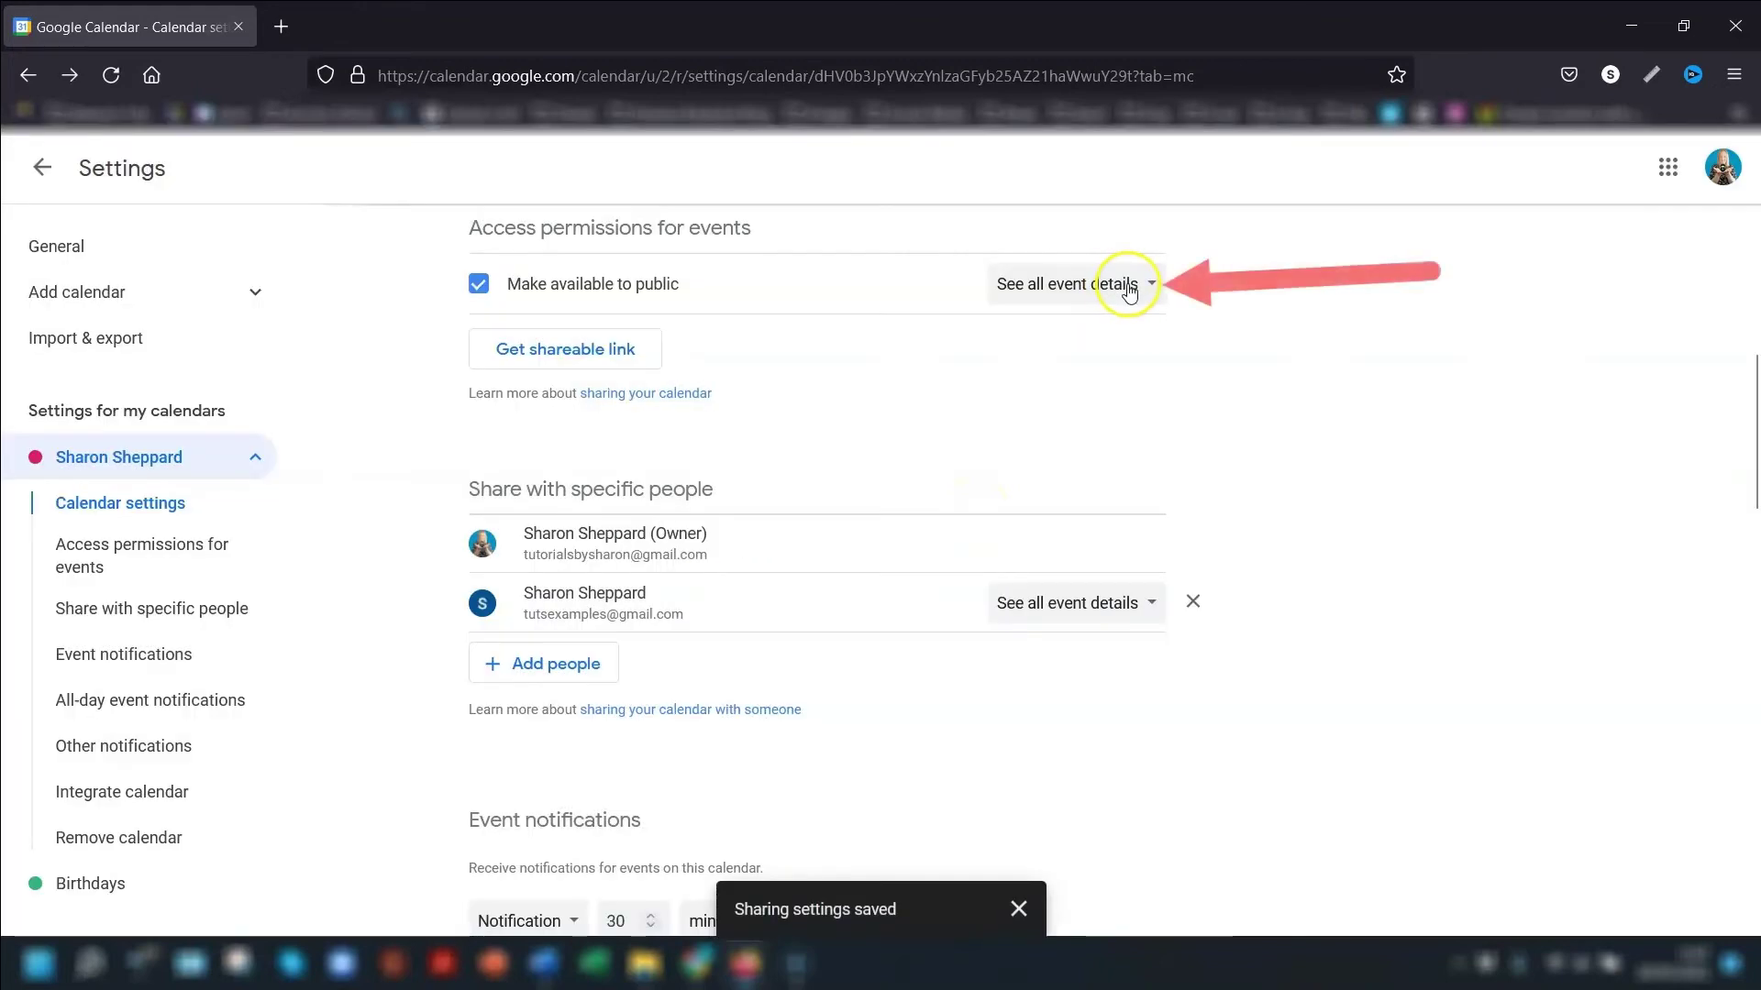
{"action": "left_click", "coordinate": [1129, 290]}
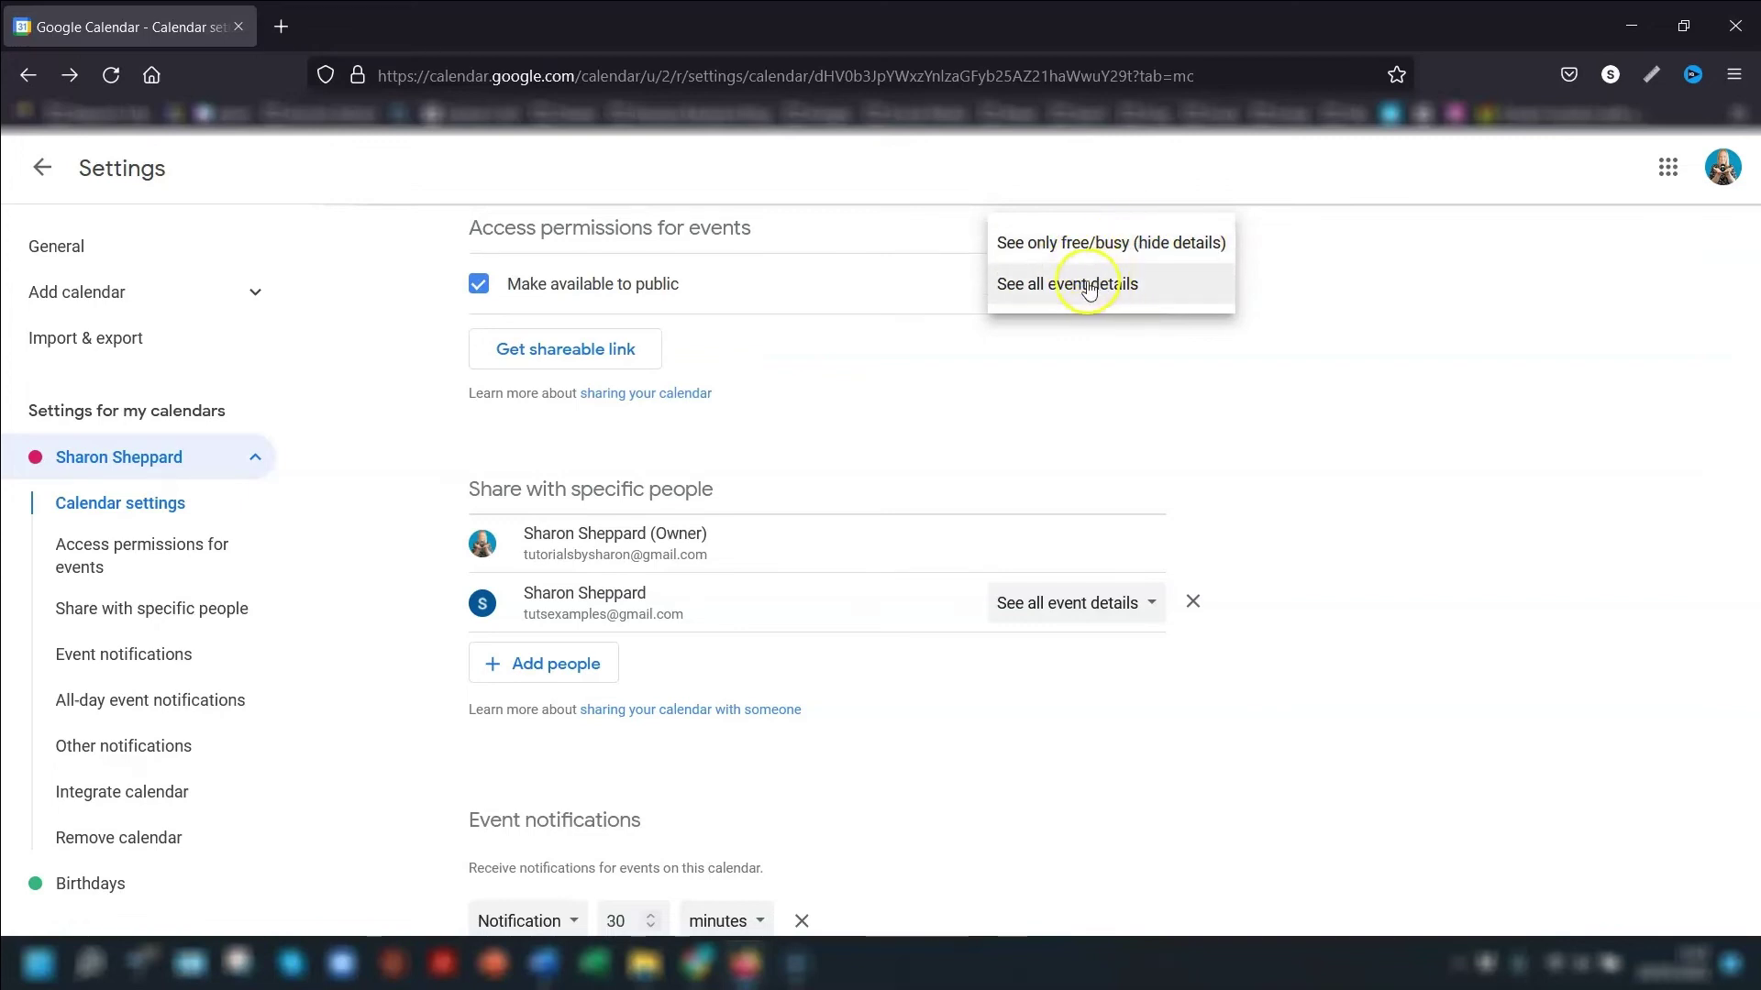
{"action": "left_click", "coordinate": [1110, 242]}
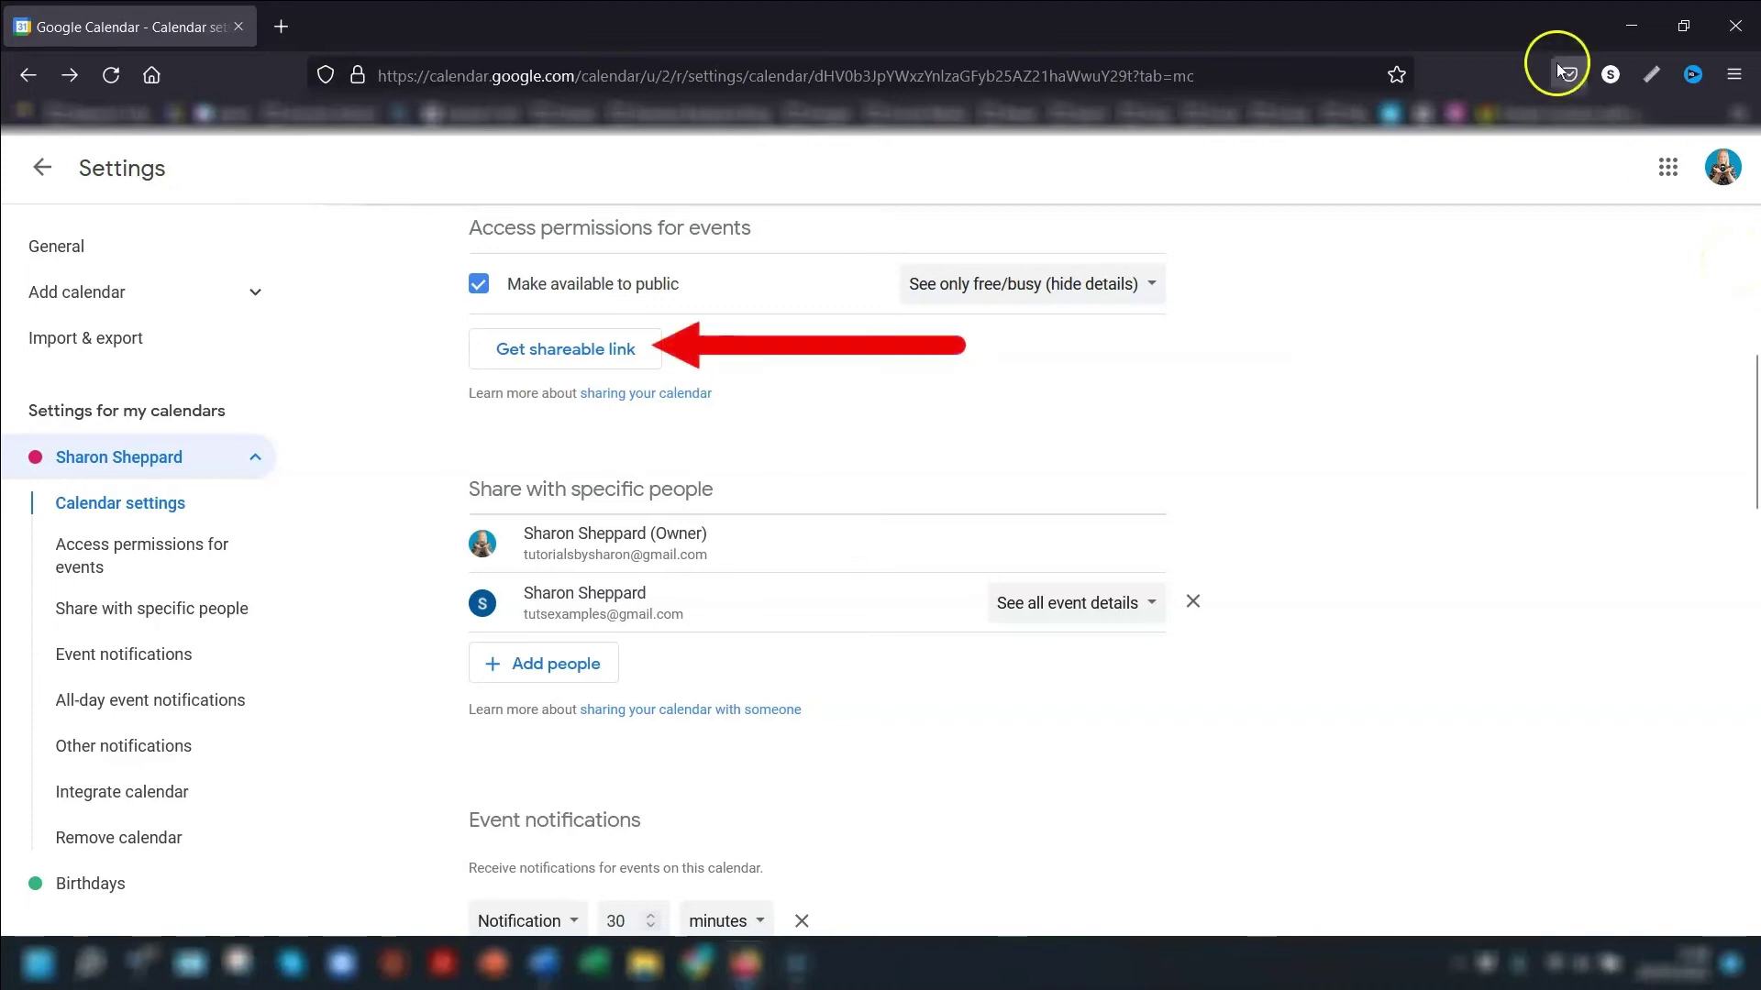
Get the calendar's shareable link and copy it
{"action": "left_click", "coordinate": [571, 349]}
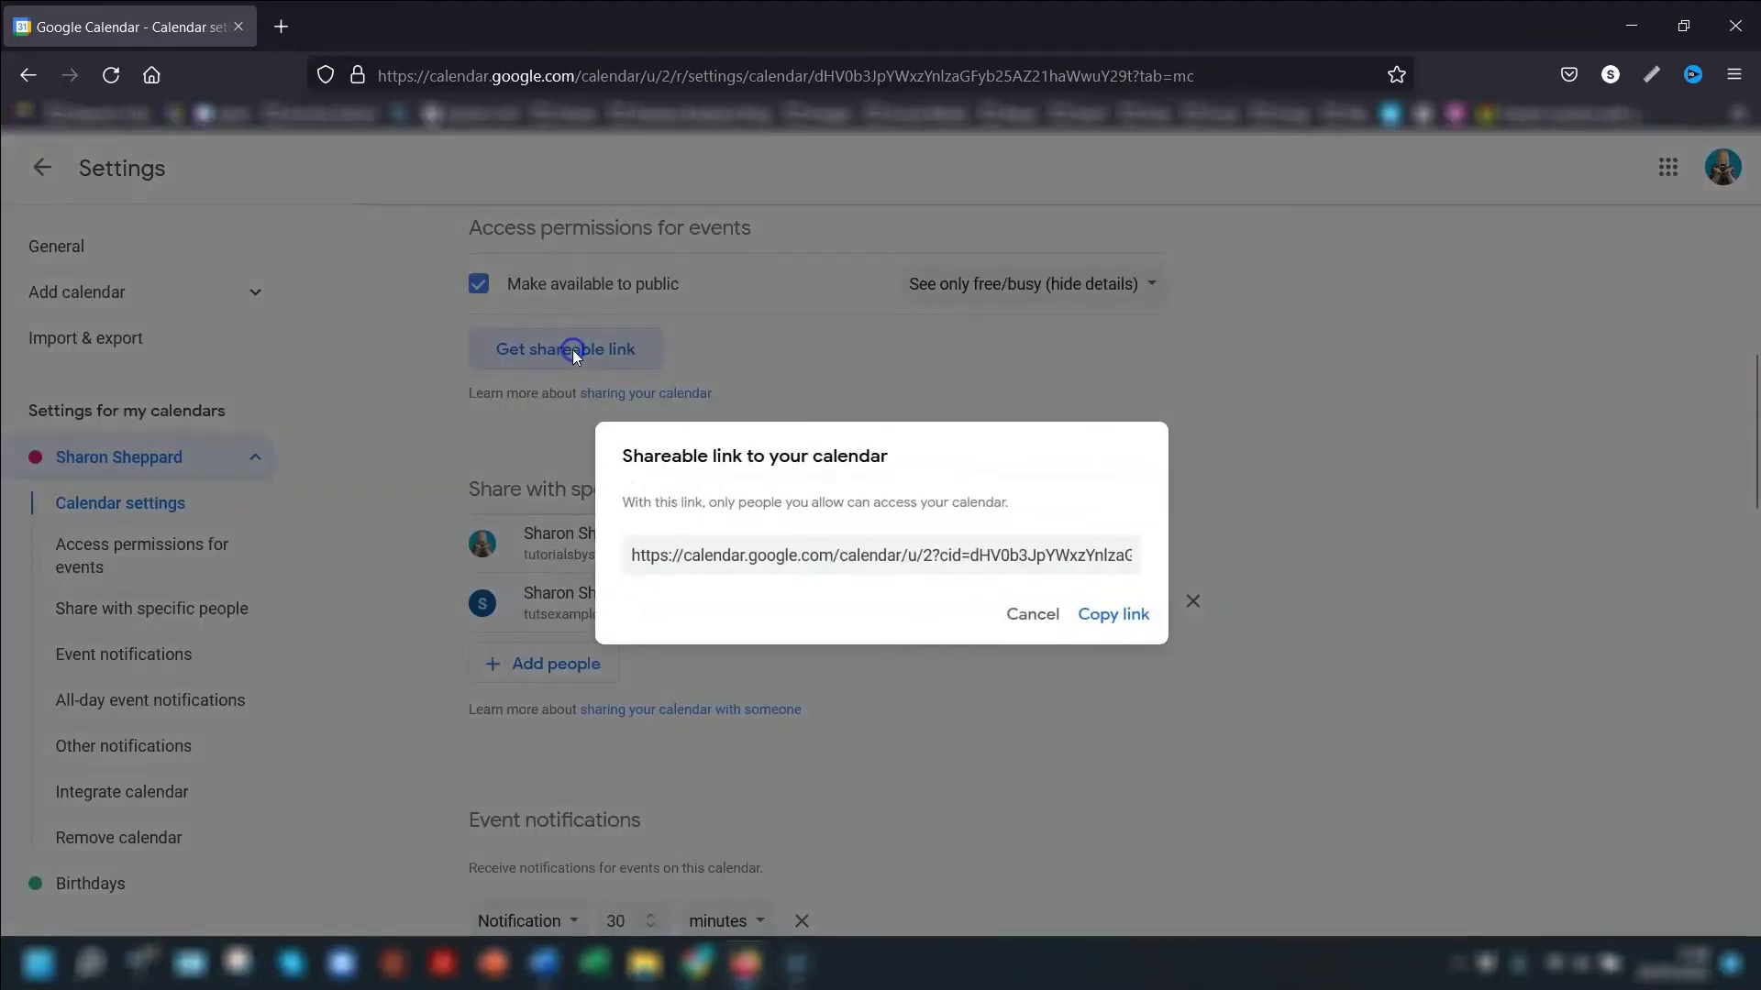
{"action": "left_click", "coordinate": [1105, 625]}
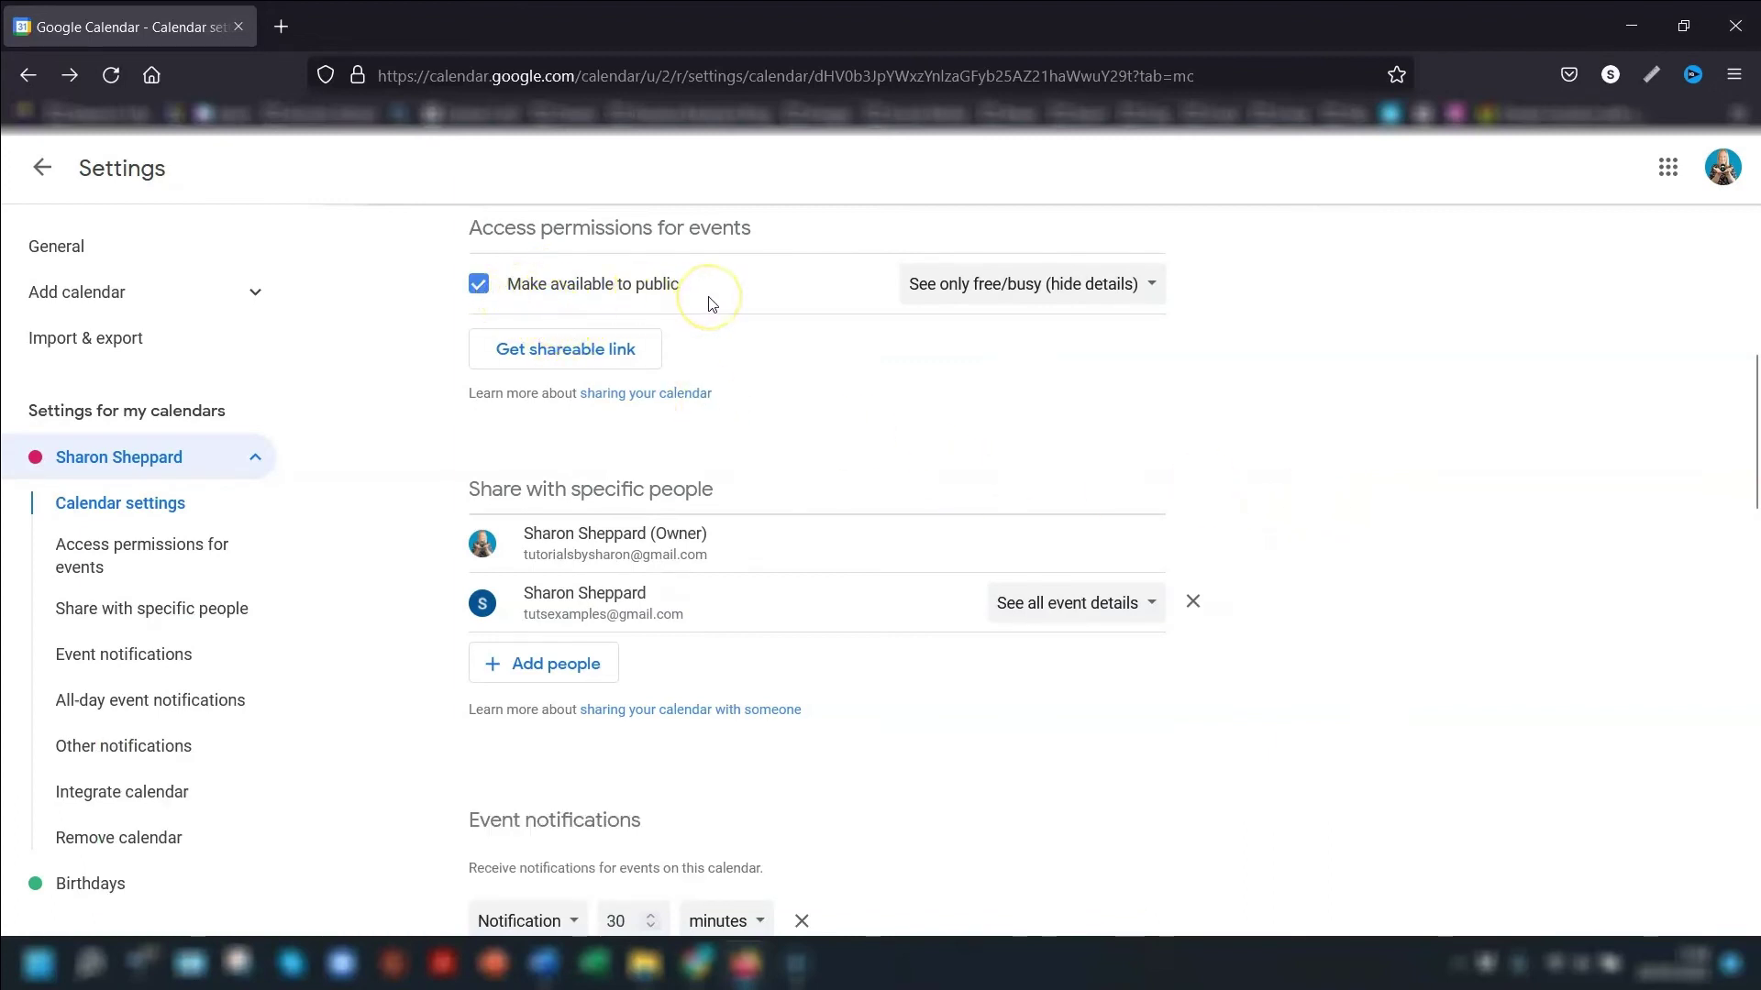
Copy the calendar's public URL from its Integrate calendar details
{"action": "left_click", "coordinate": [118, 789]}
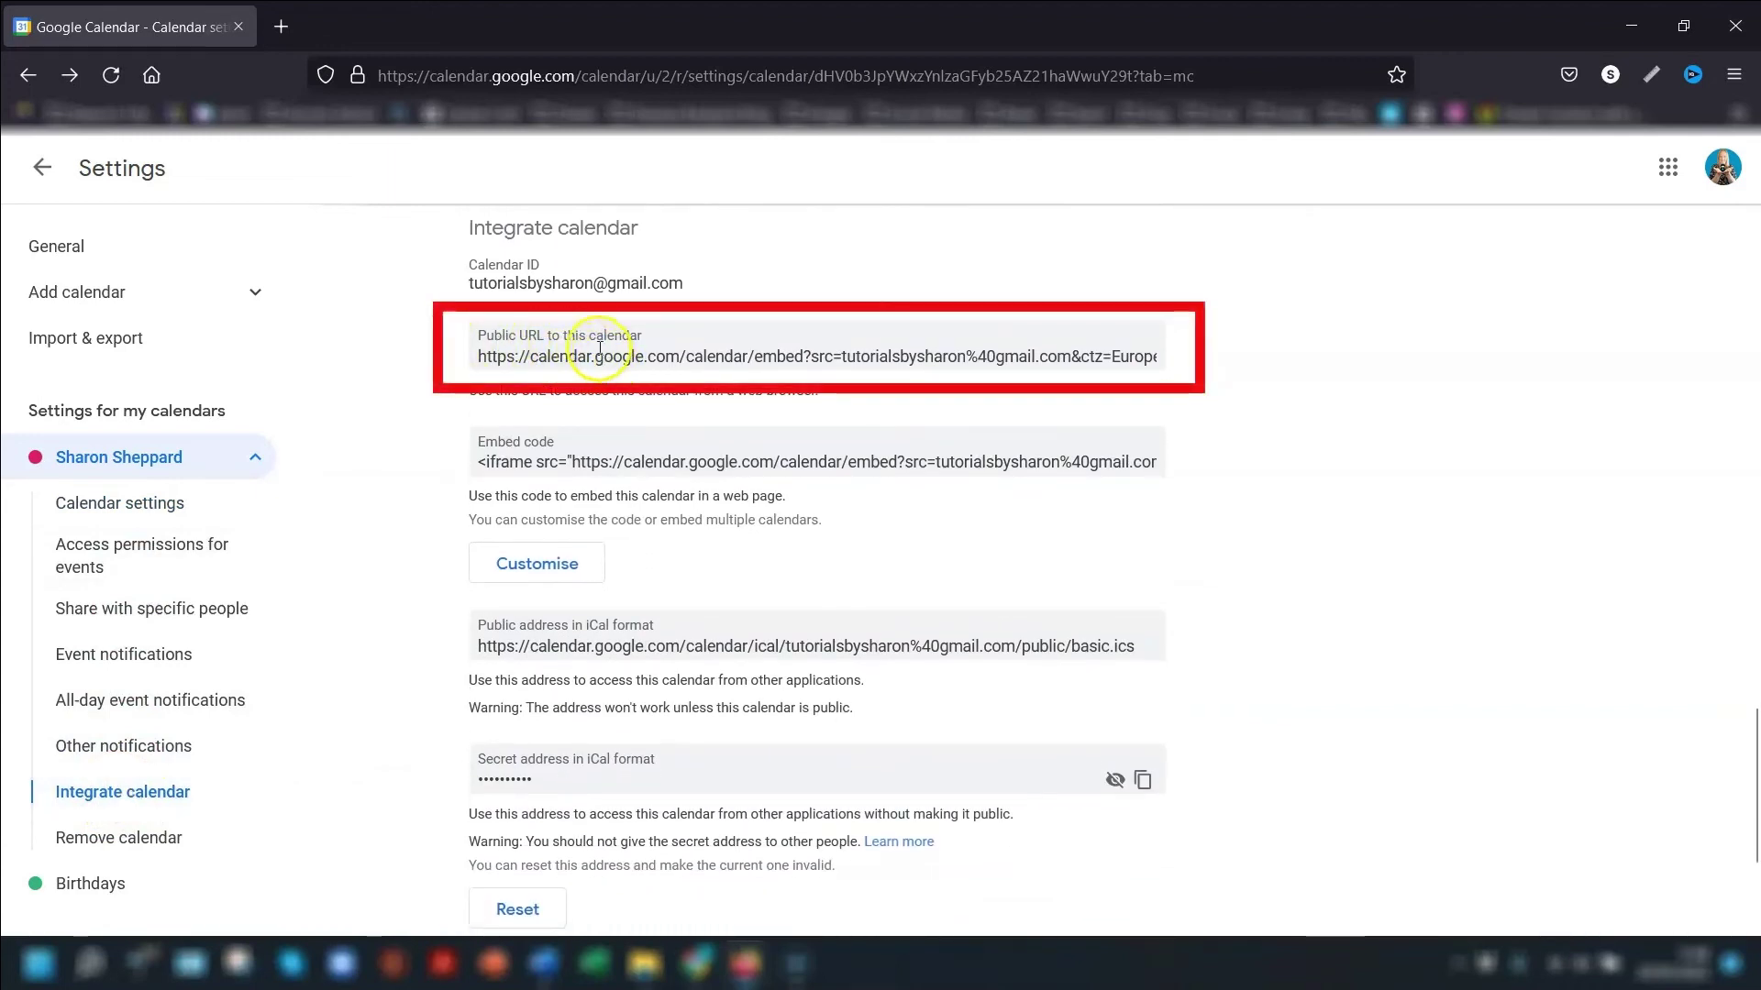
{"action": "left_click", "coordinate": [599, 358]}
{"action": "key", "text": "ctrl+c"}
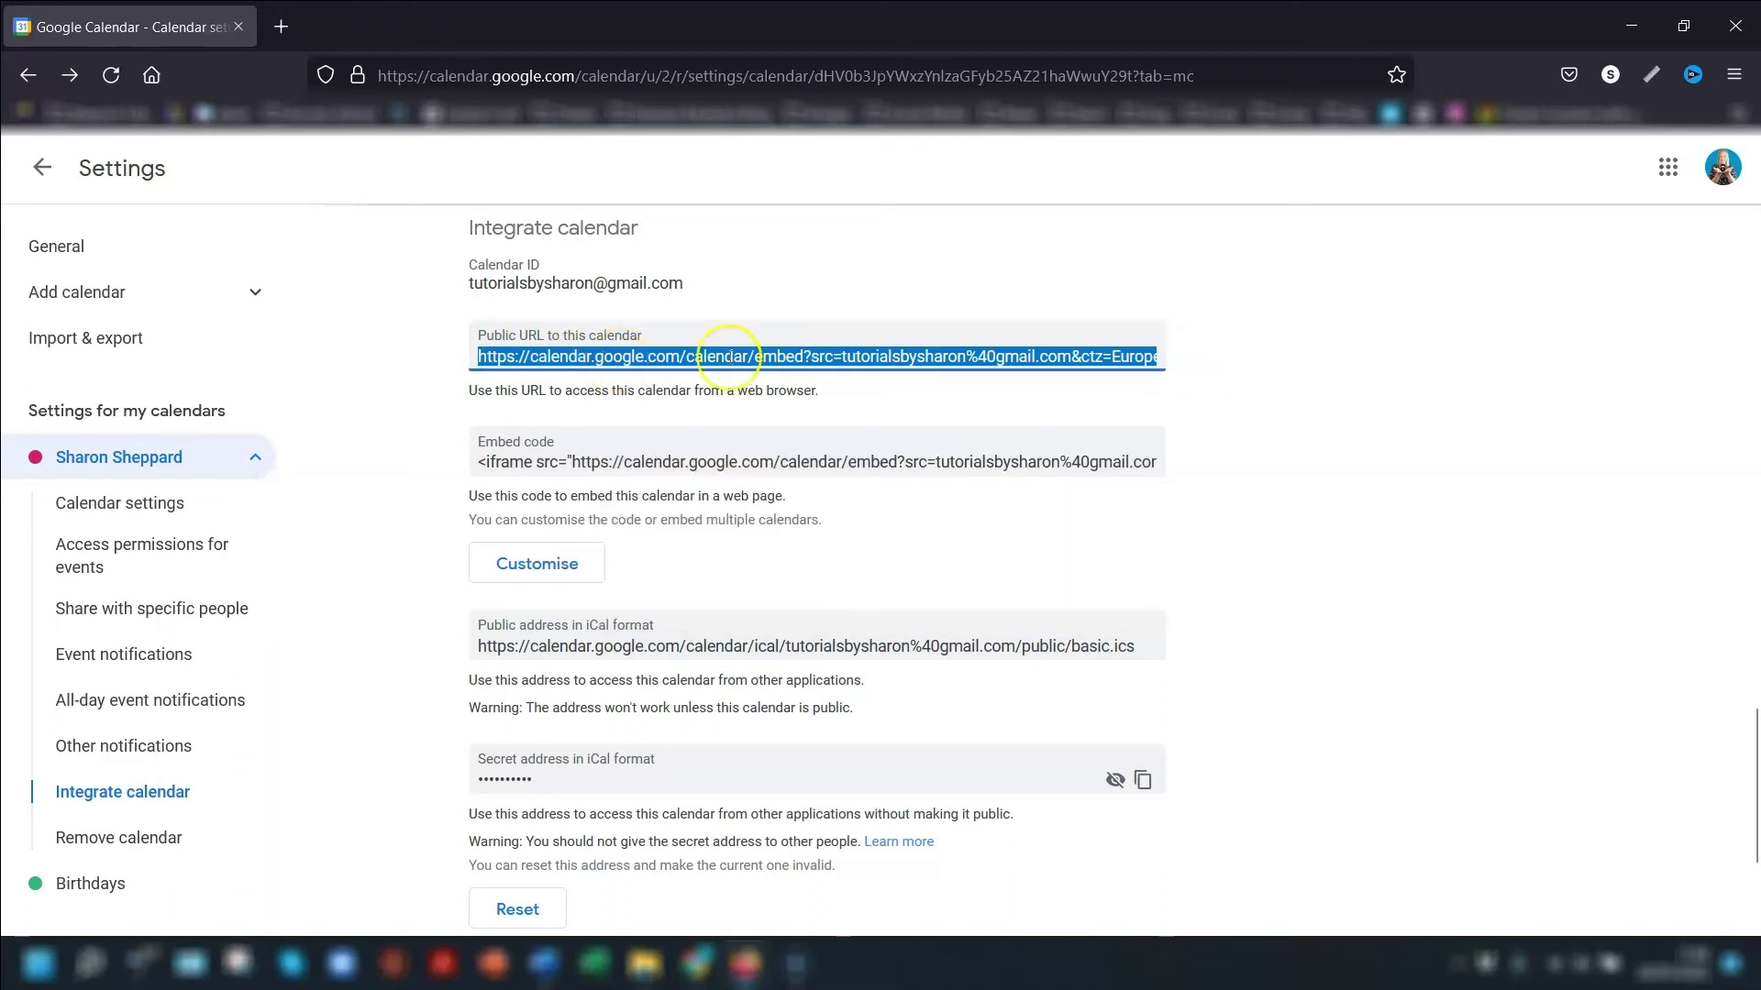
{"action": "left_click", "coordinate": [1325, 394]}
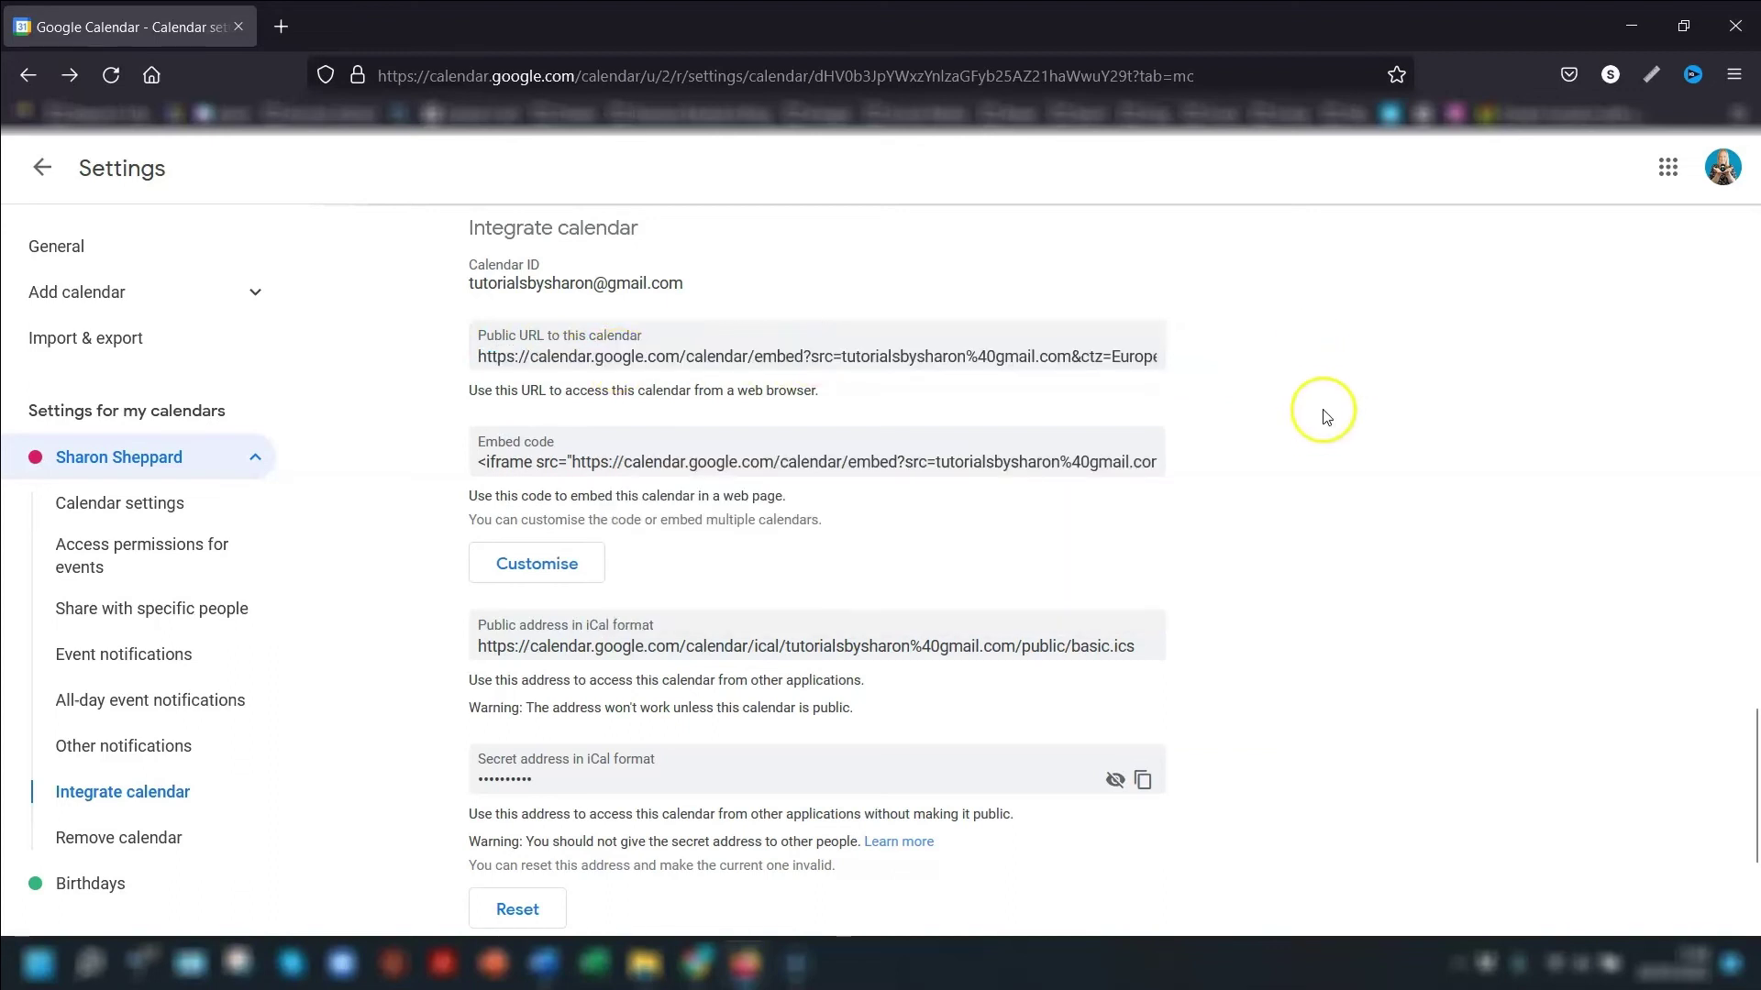
{"action": "left_click", "coordinate": [1728, 79]}
Load the copied public calendar URL in a new Firefox private window
{"action": "left_click", "coordinate": [1560, 245]}
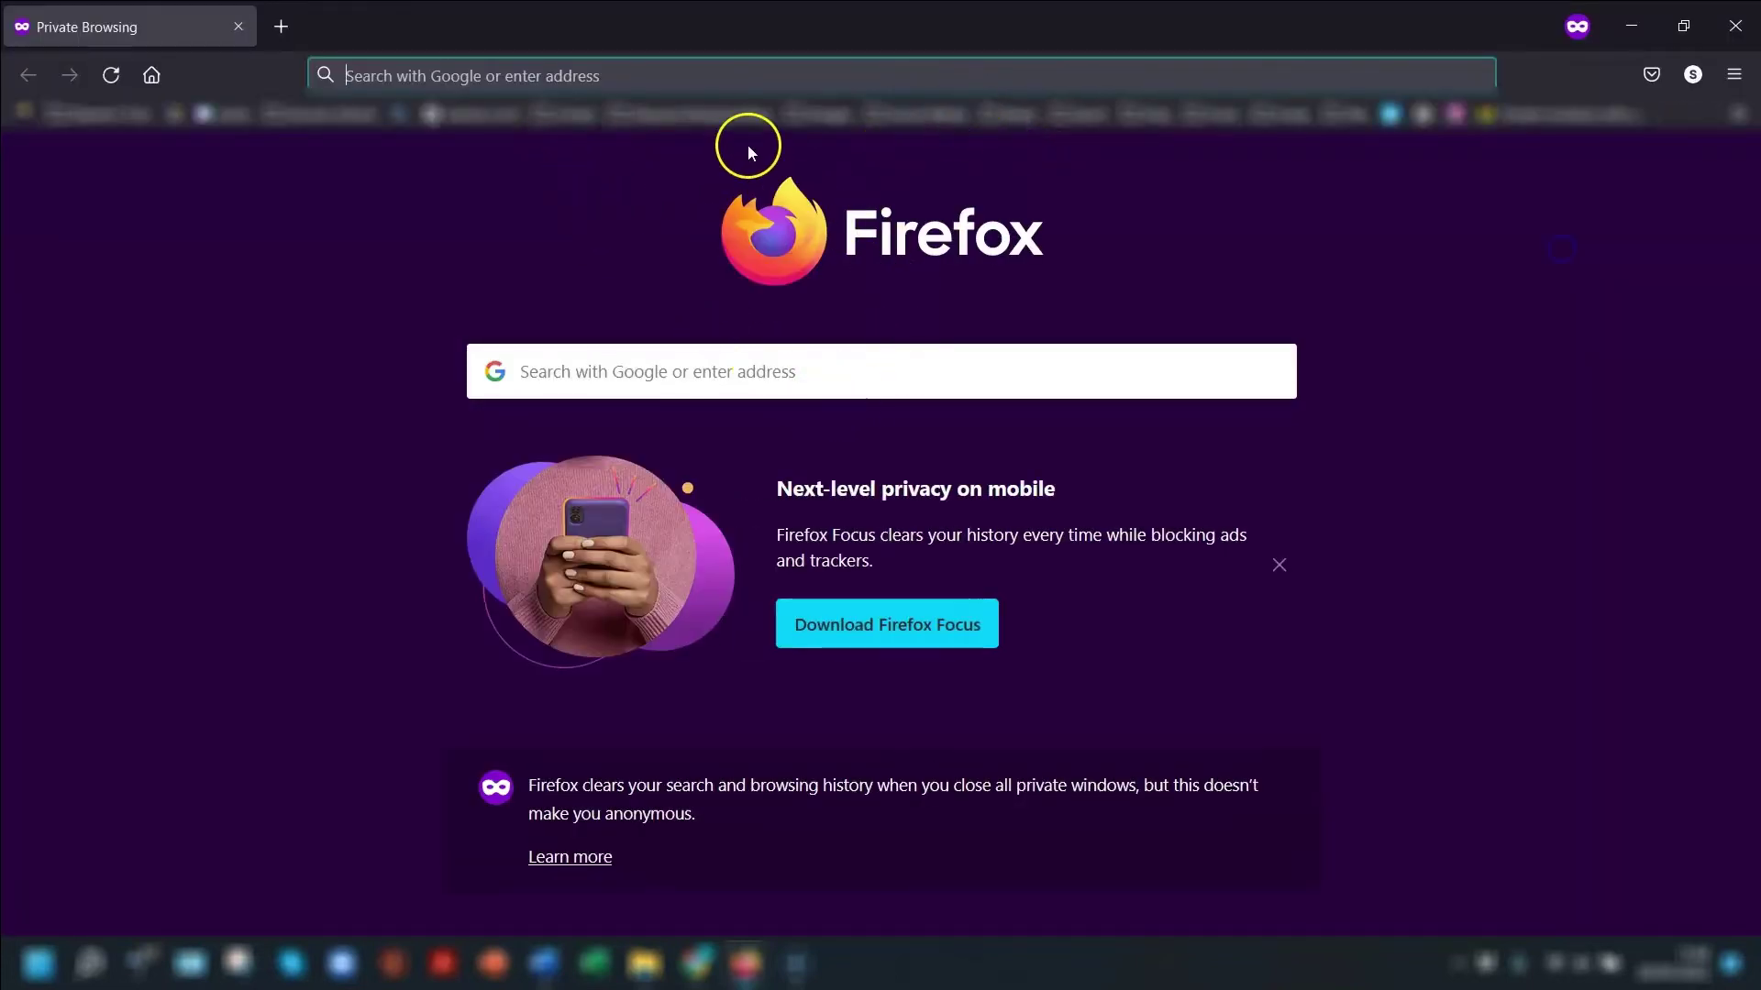
{"action": "key", "text": "ctrl+v"}
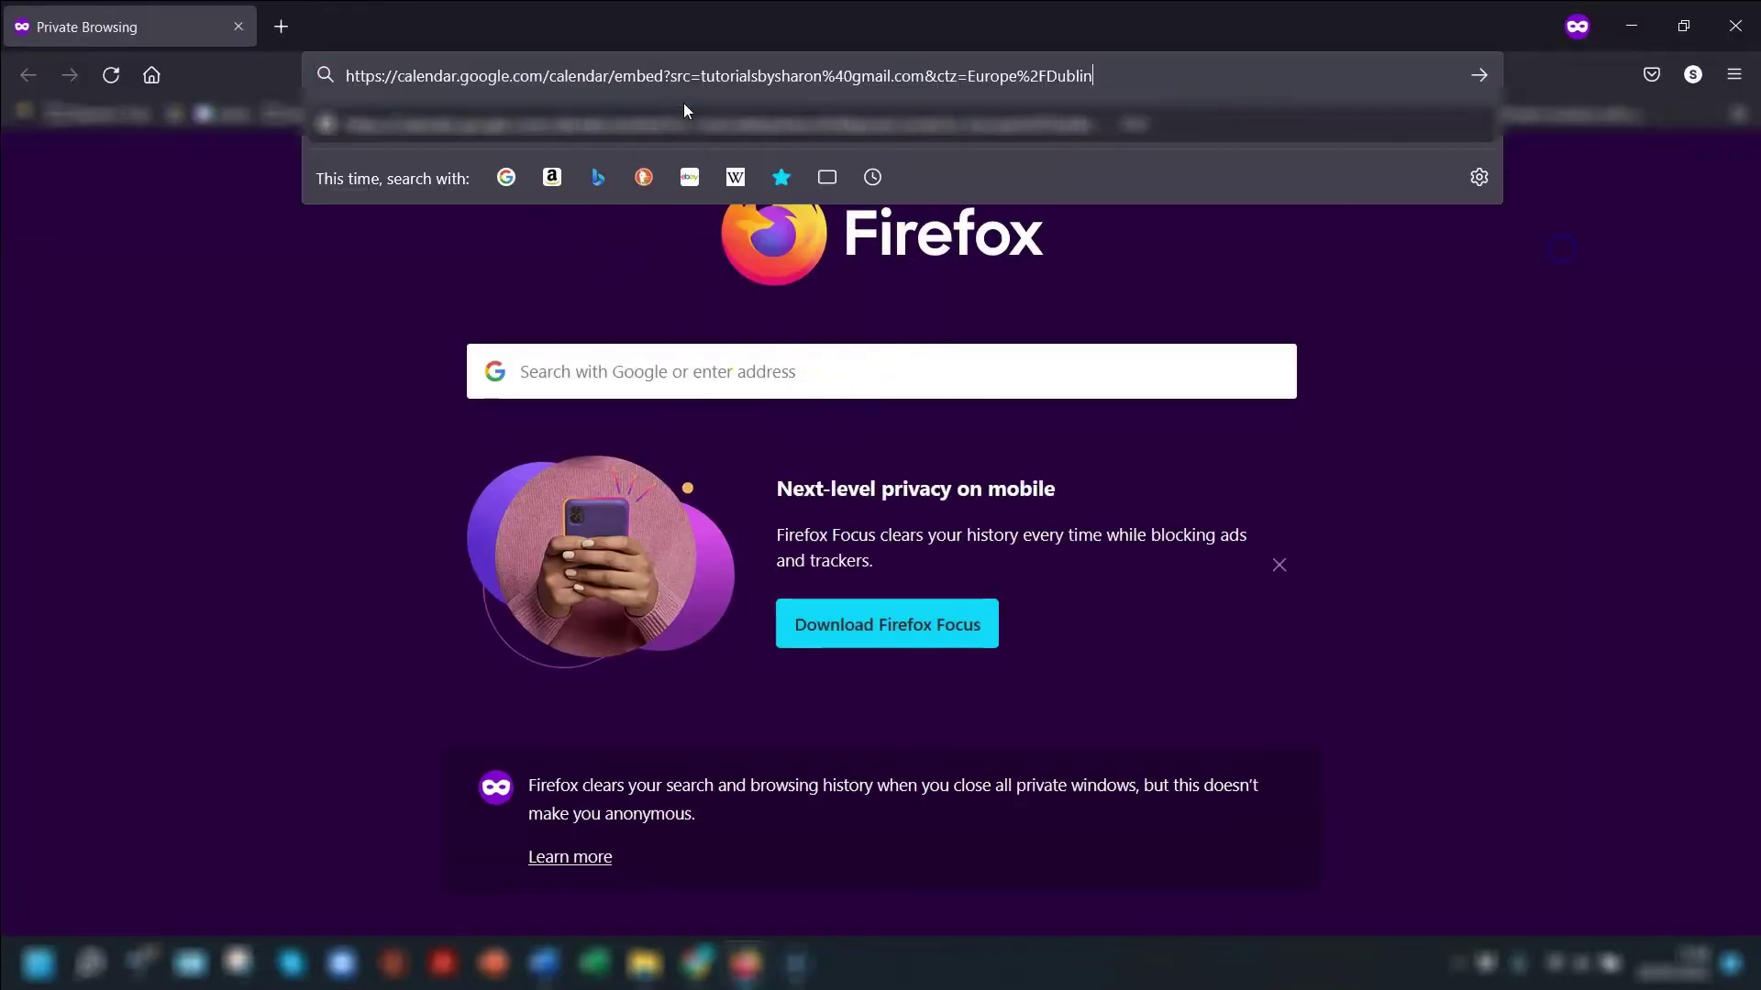
{"action": "key", "text": "Return"}
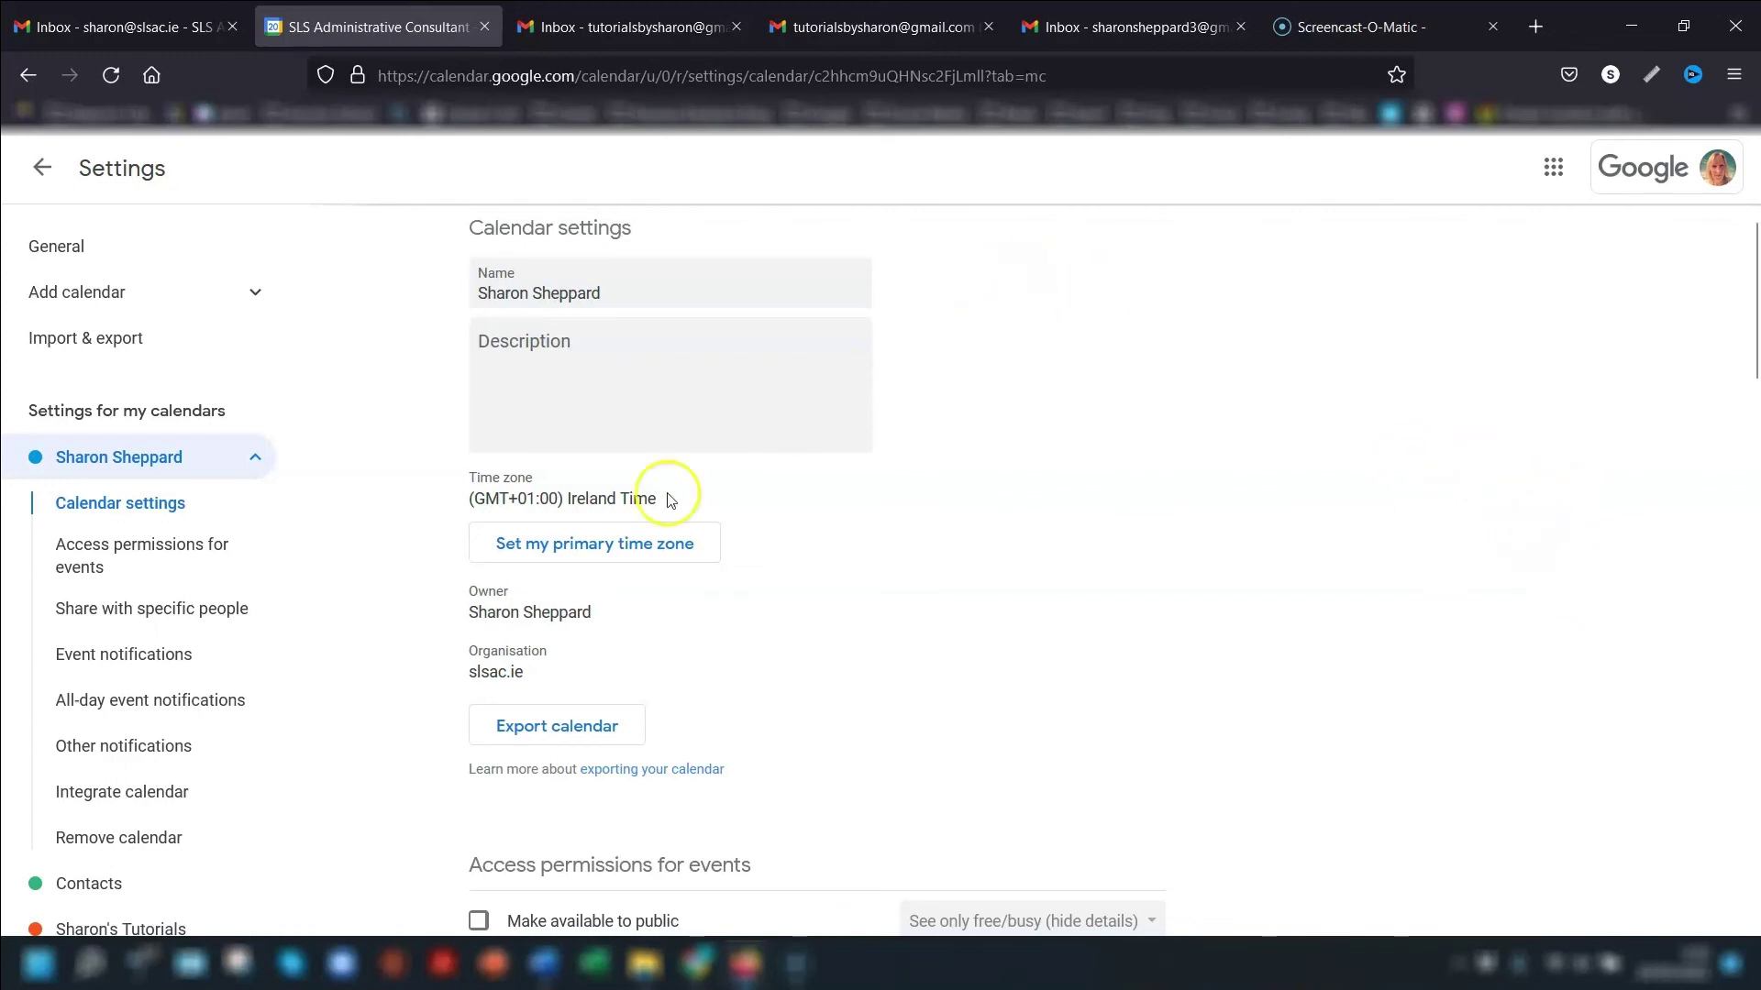
Review the organisation-wide event access permission levels, leaving them unchanged
{"action": "left_click", "coordinate": [96, 553]}
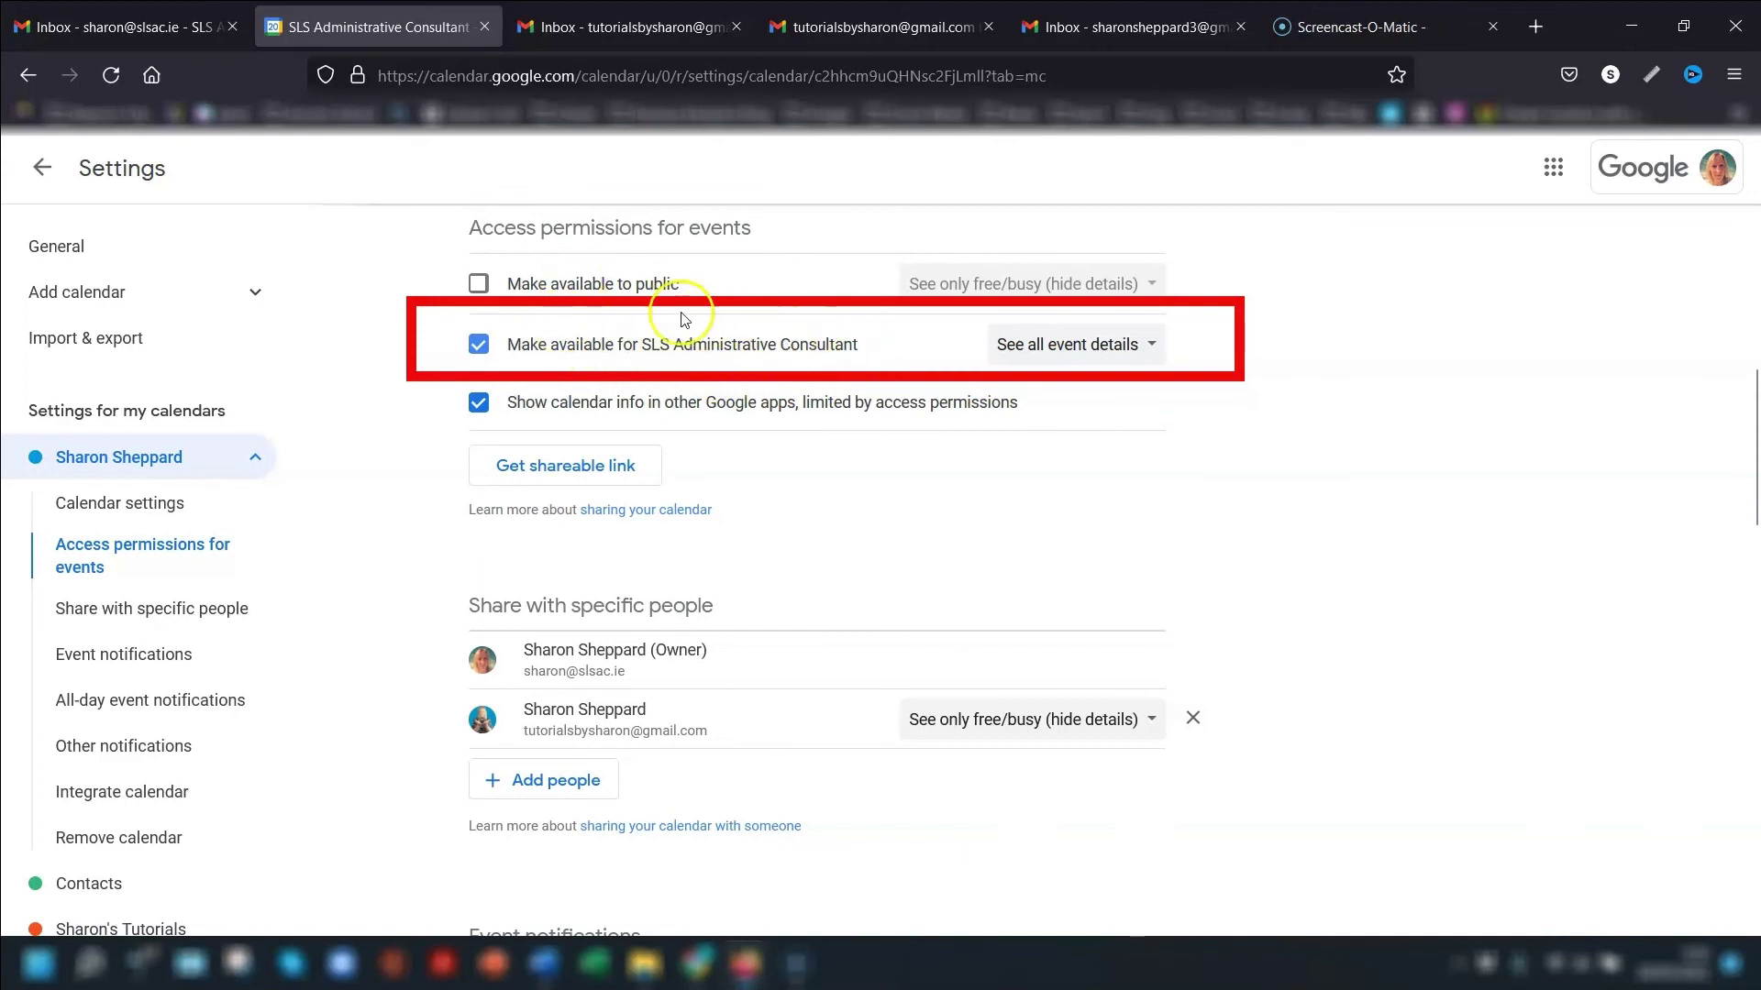
{"action": "left_click", "coordinate": [1137, 344]}
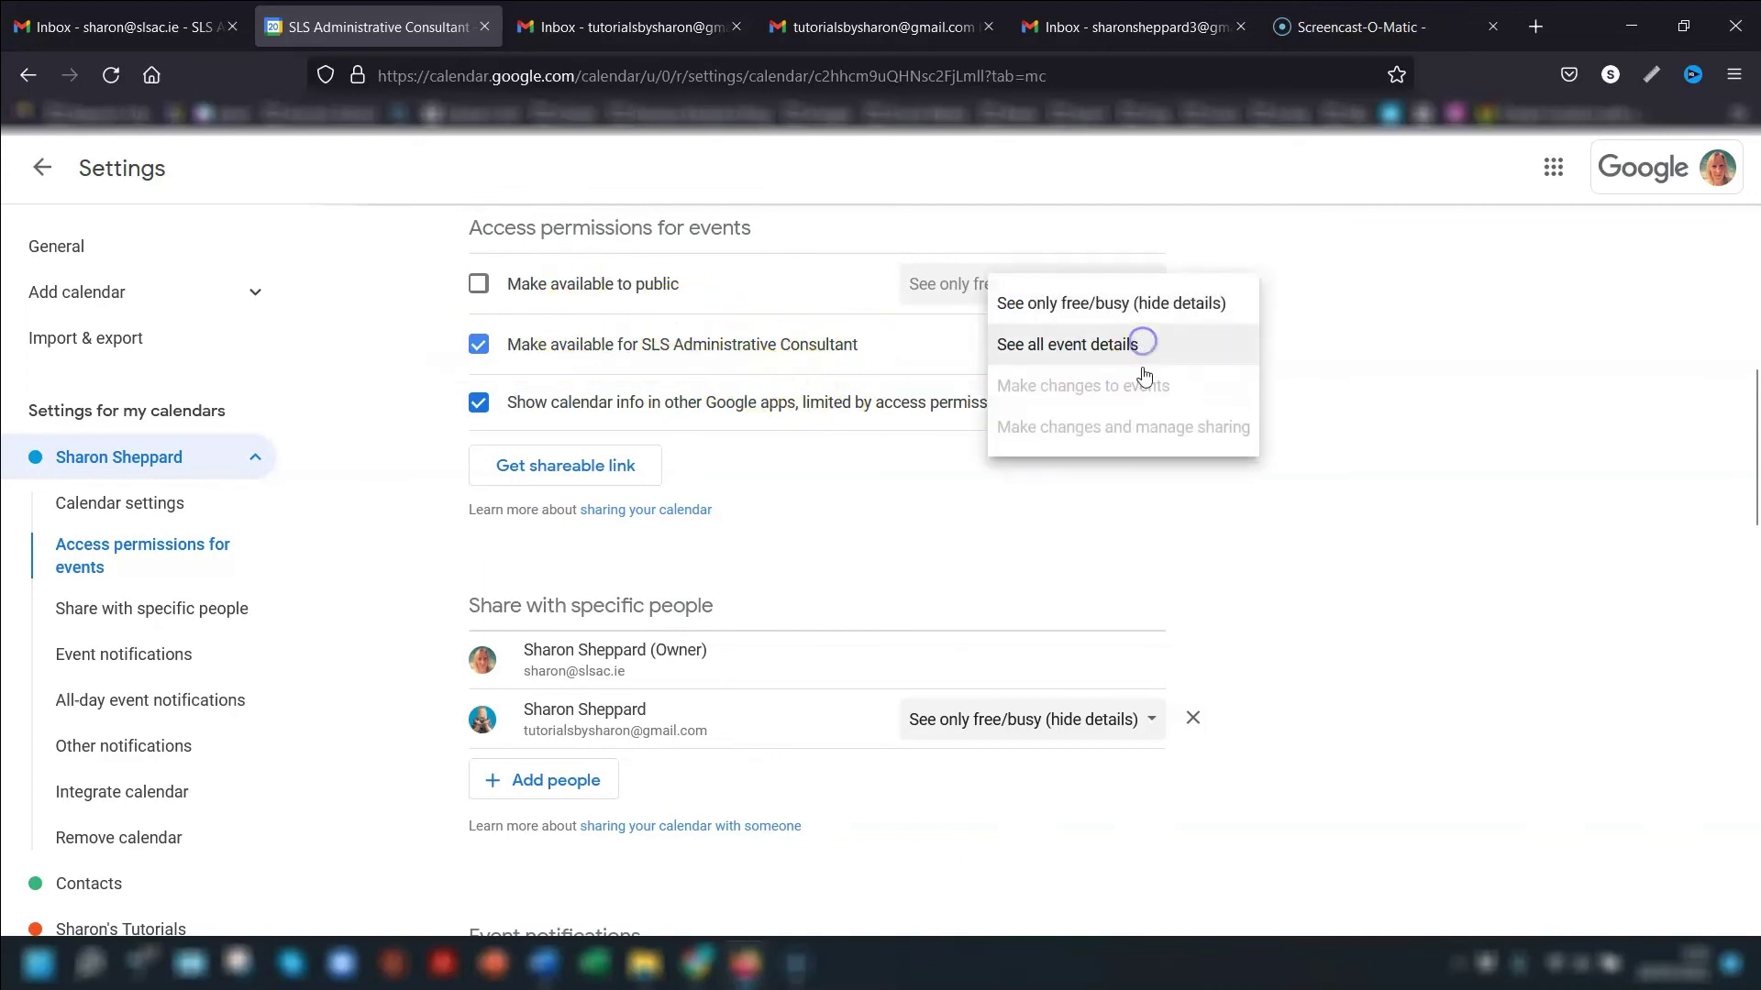
{"action": "left_click", "coordinate": [1412, 383]}
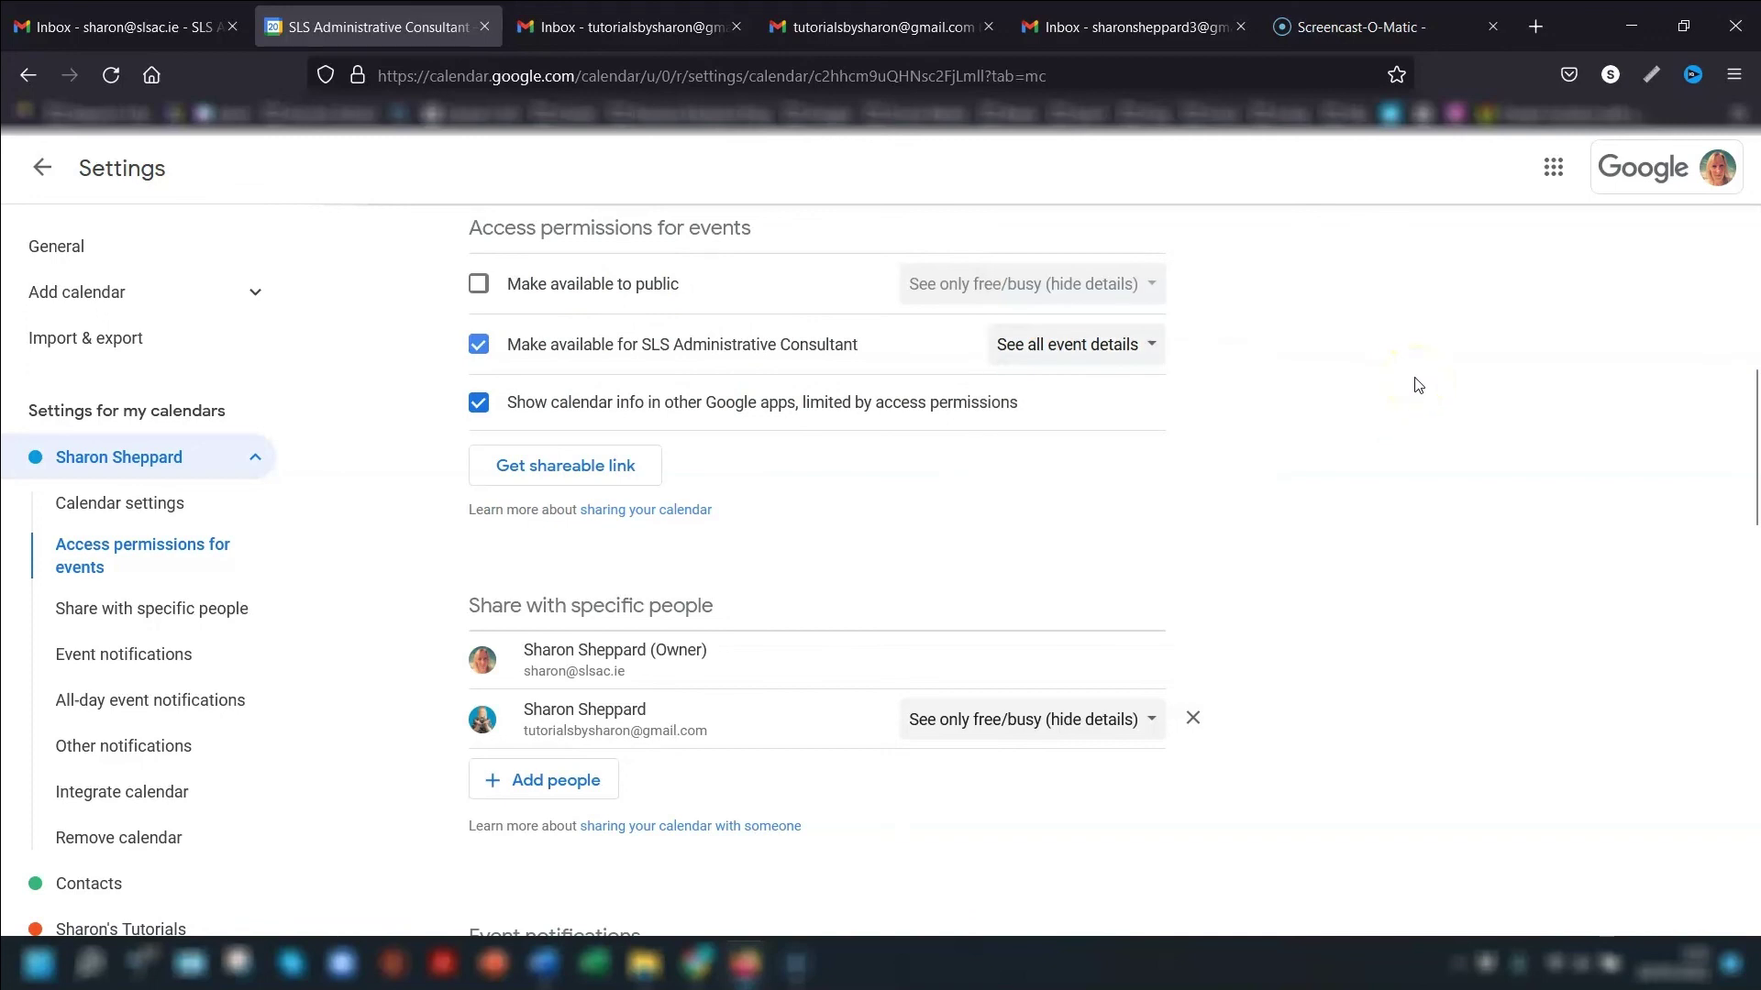